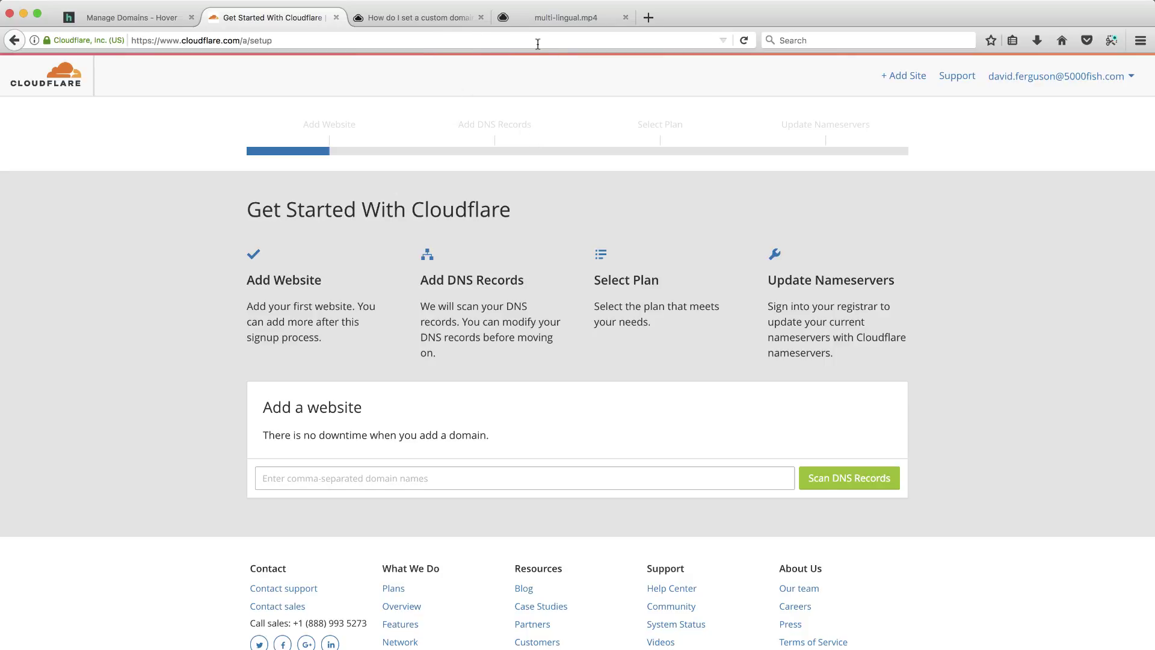
left_click(561, 17)
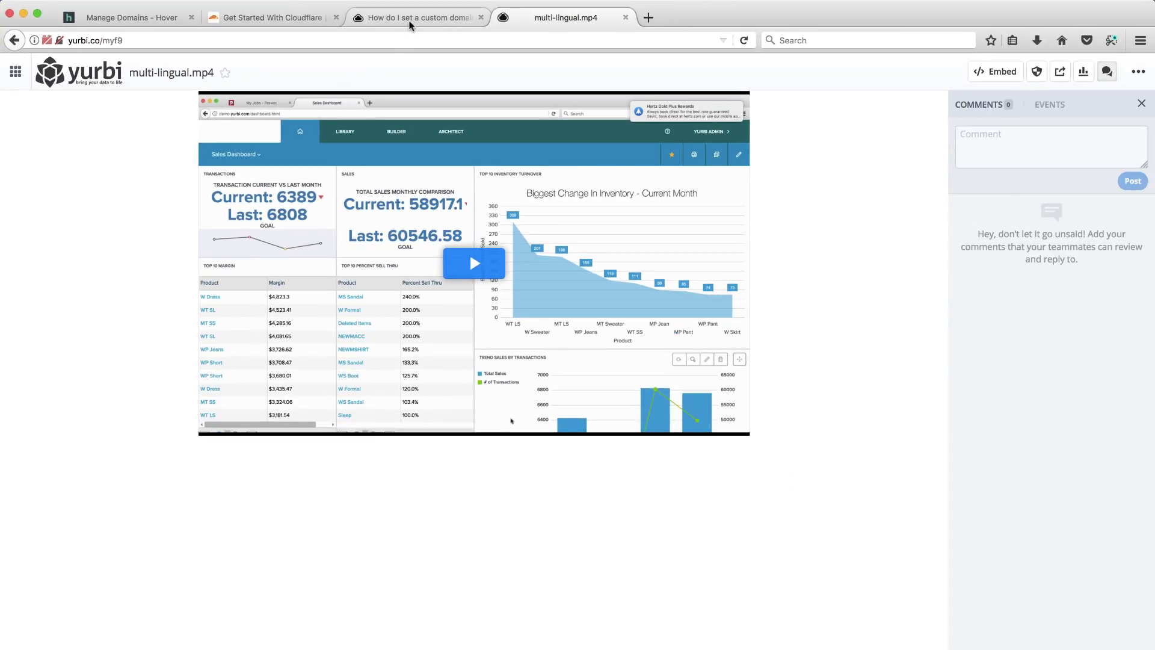
Bring up CloudApp's 'How do I set a custom domain' article at 'Enable SSL on Custom Domains with CloudFlare'.
left_click(782, 35)
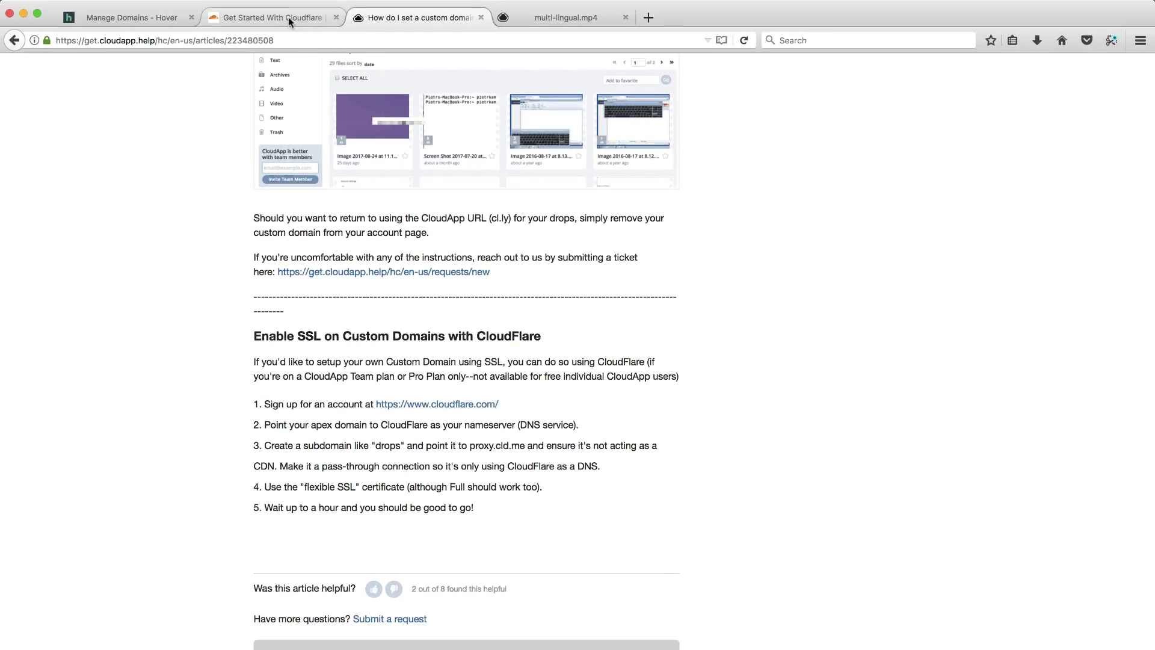
Enter yurbi.co as a new Cloudflare site and start scanning its DNS records.
left_click(287, 17)
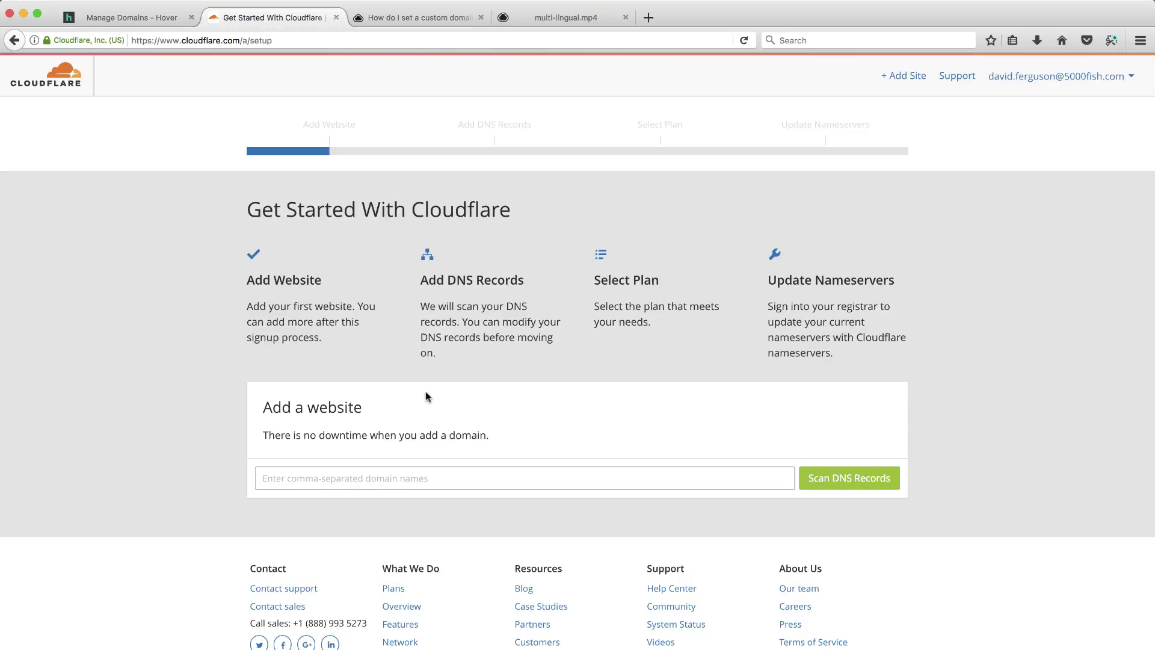
left_click(363, 478)
type("y")
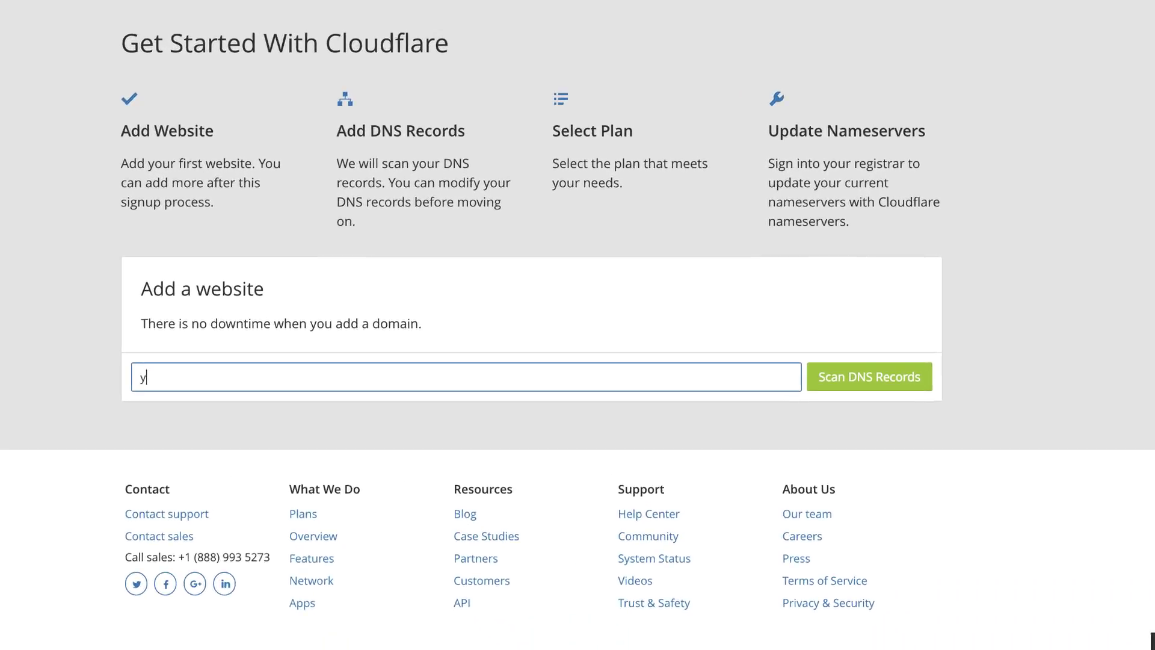
type("urbi.co")
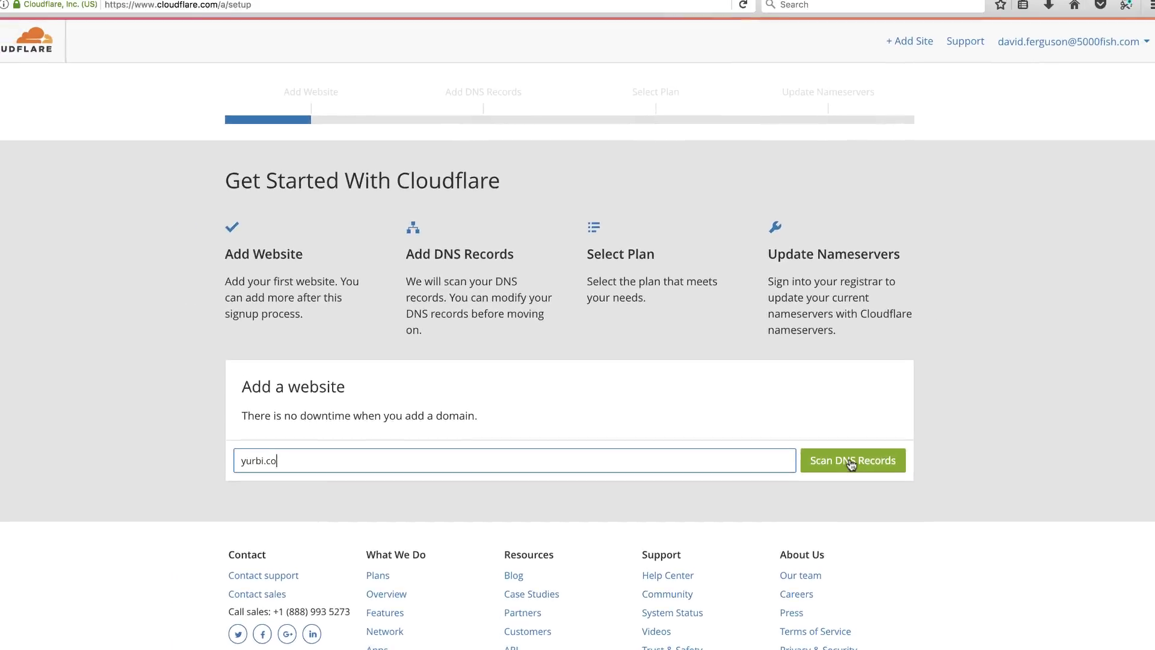
left_click(851, 462)
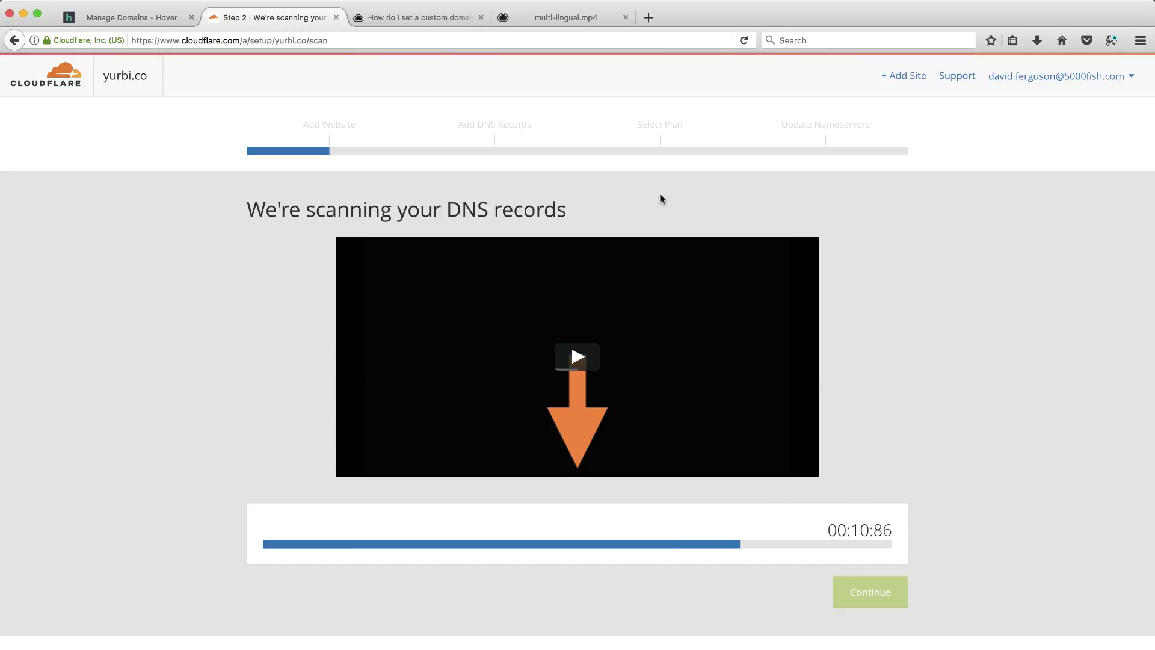
Glance at Hover's records, then continue the finished yurbi.co scan to the verify page showing 0 records.
left_click(136, 20)
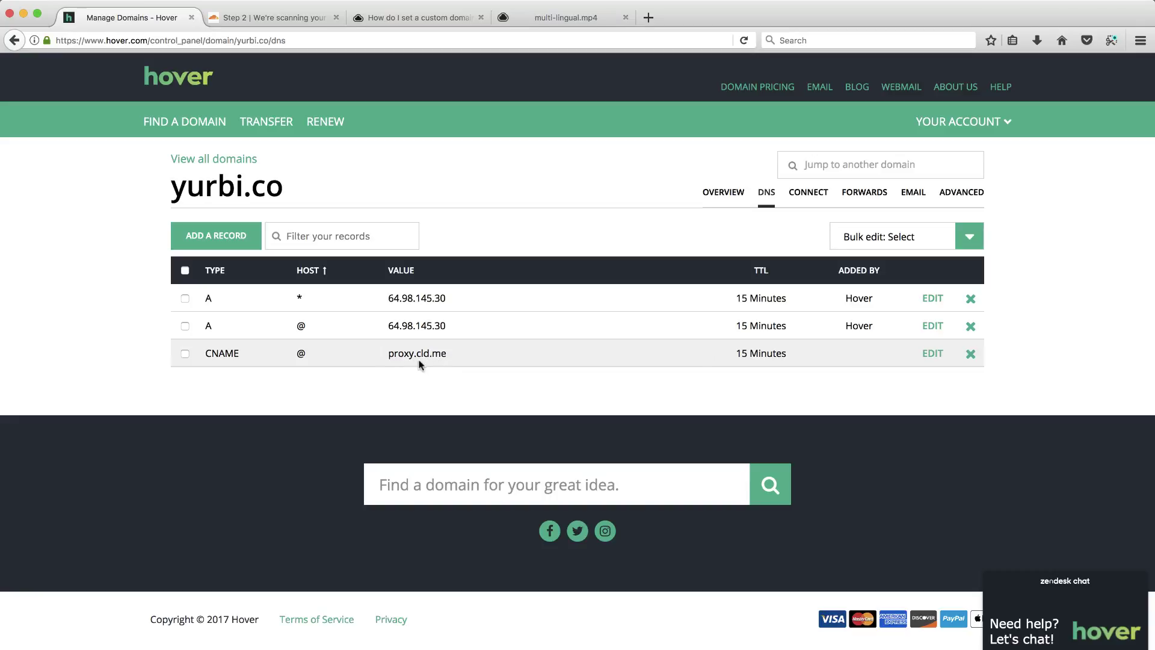
left_click(572, 18)
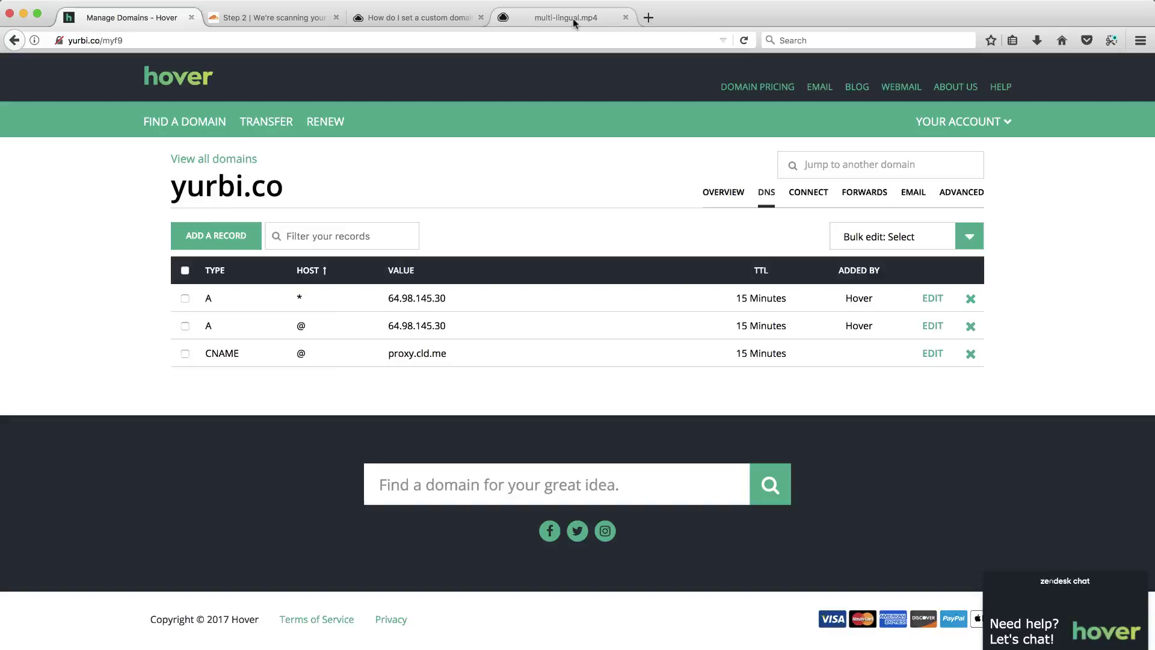
left_click(276, 22)
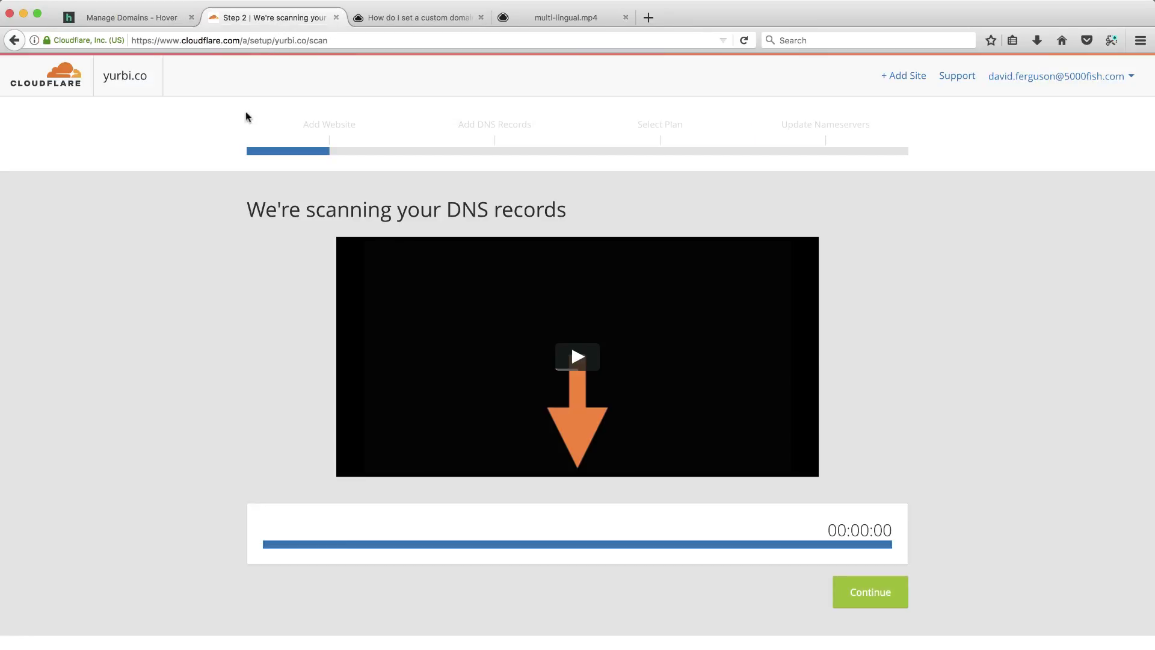
left_click(872, 597)
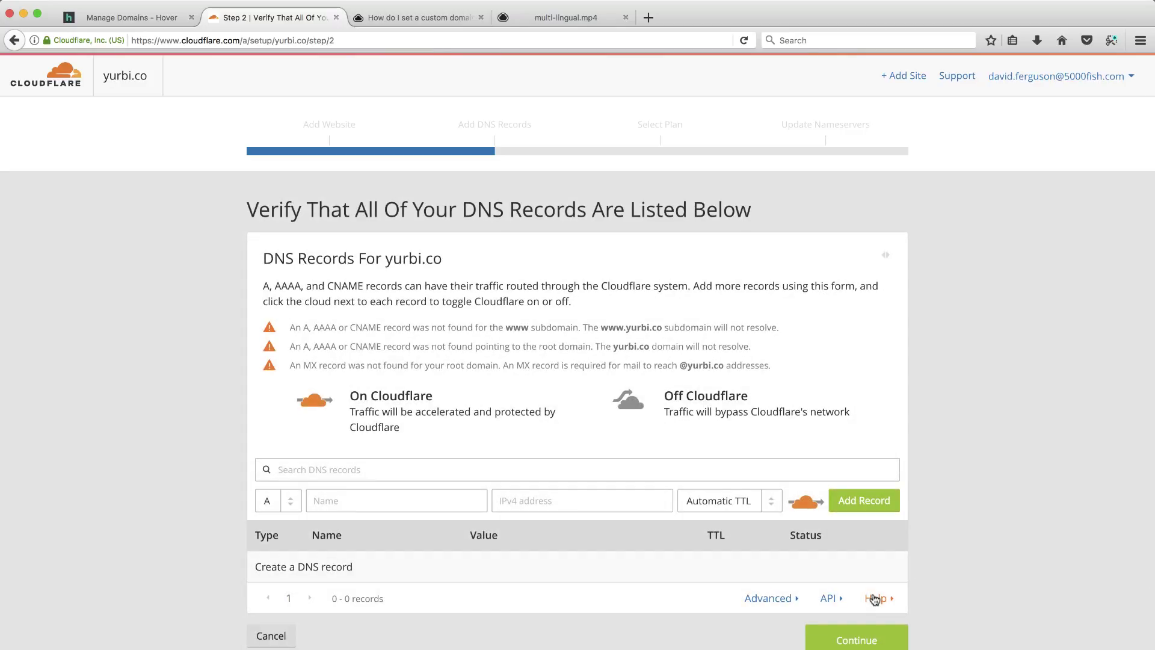
scroll(944, 609, "down", 2)
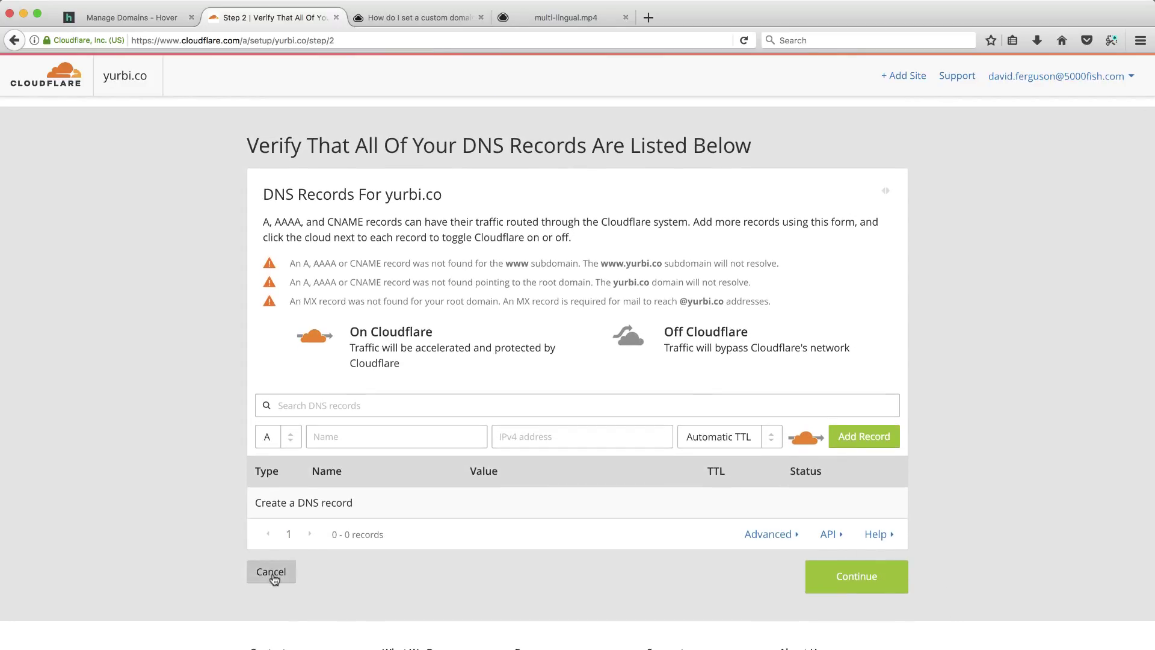
Delete yurbi.co from Cloudflare, re-add it, rescan, and continue to DNS verification, still 0 records.
left_click(272, 575)
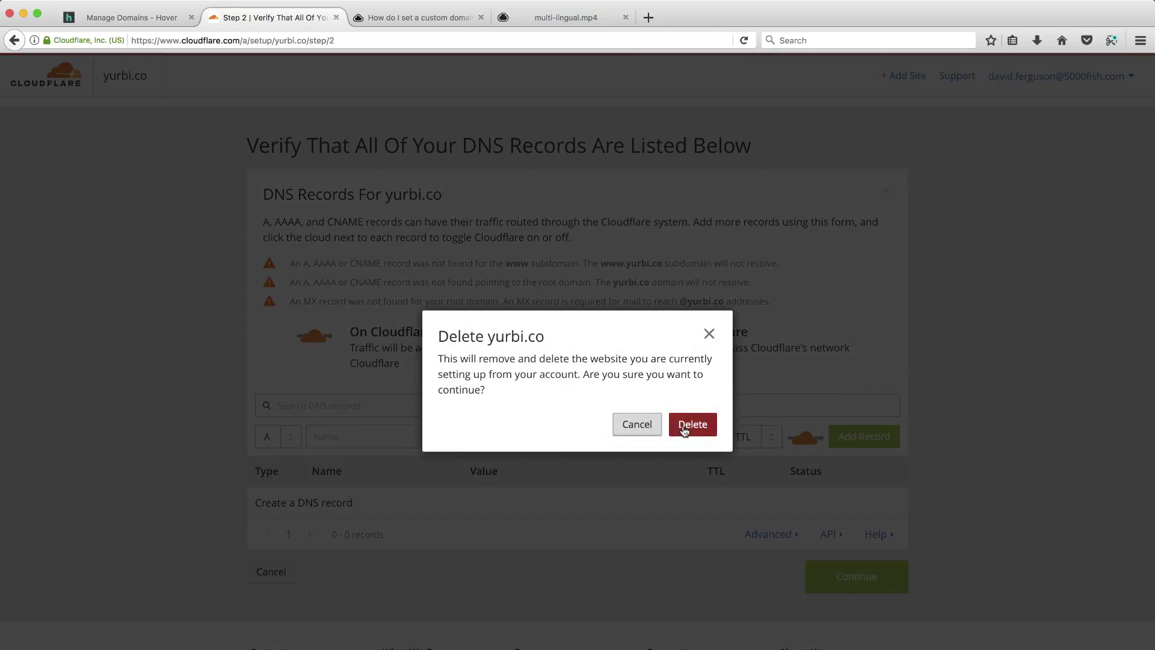
left_click(684, 428)
left_click(413, 403)
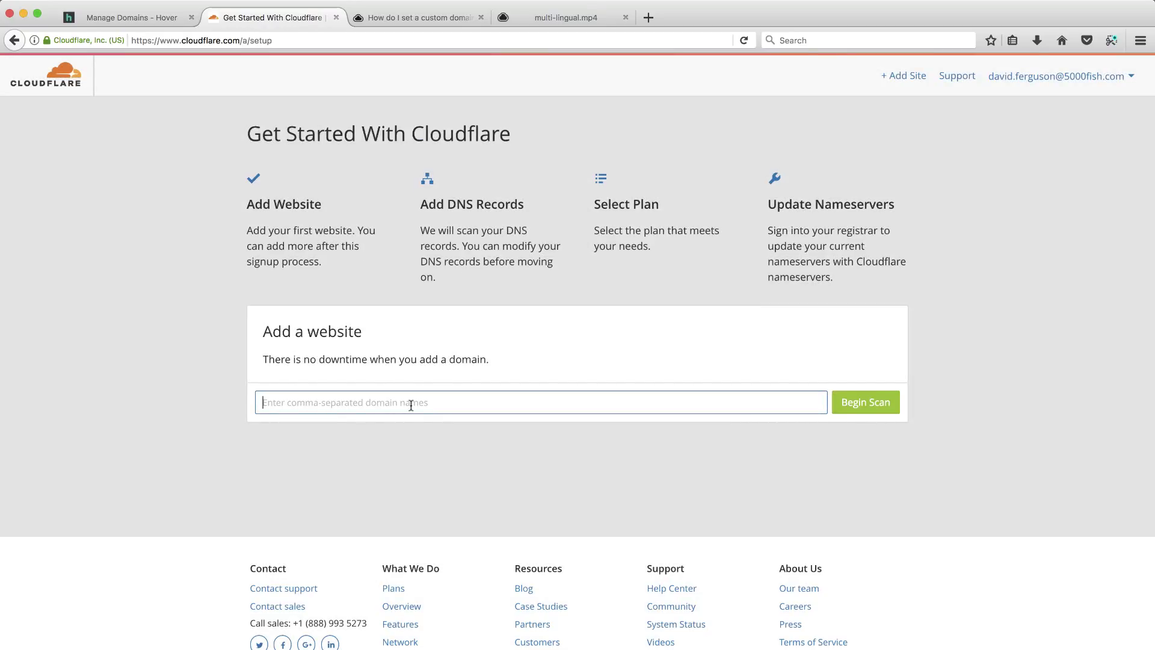
type("yurbi.co")
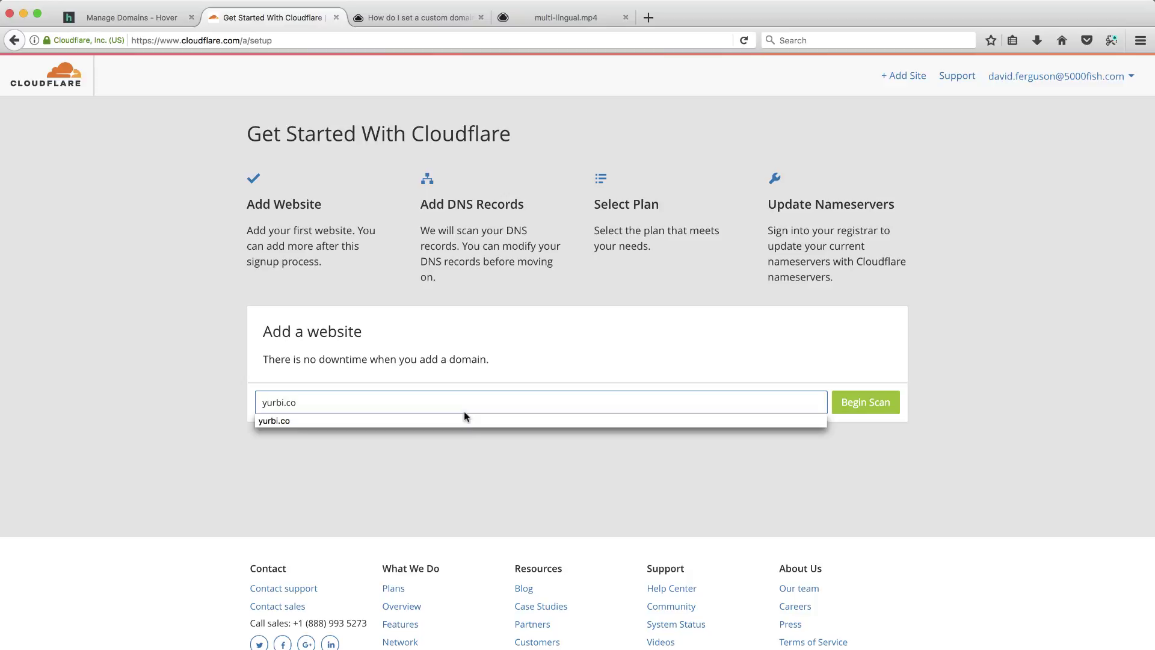
left_click(464, 422)
left_click(864, 405)
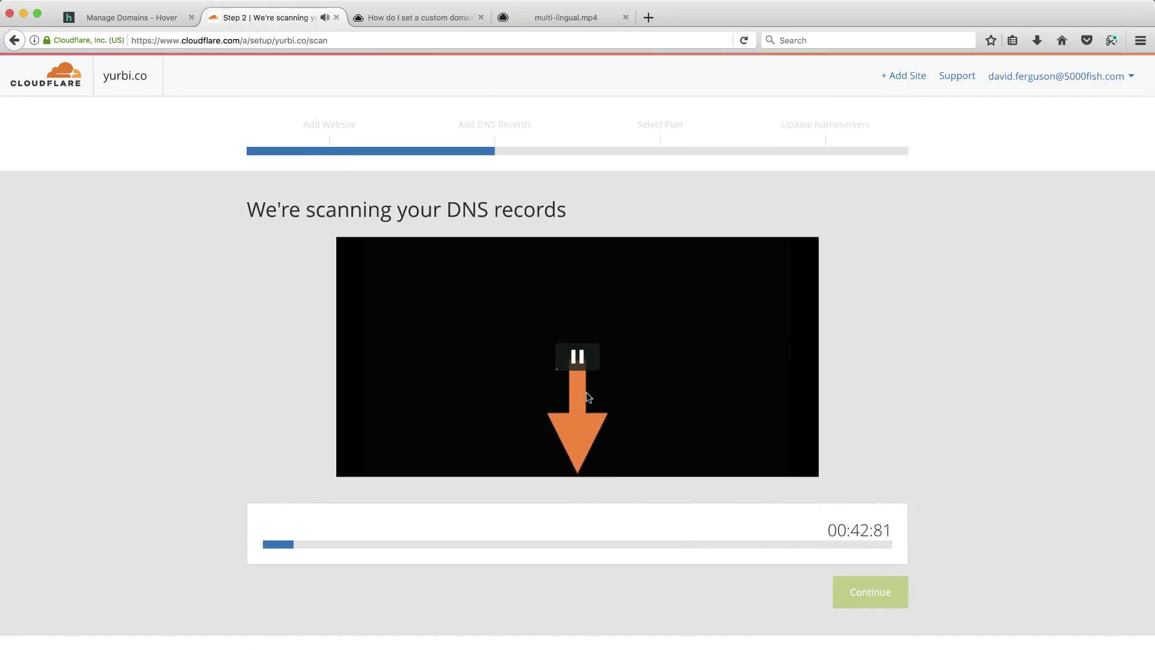
left_click(587, 395)
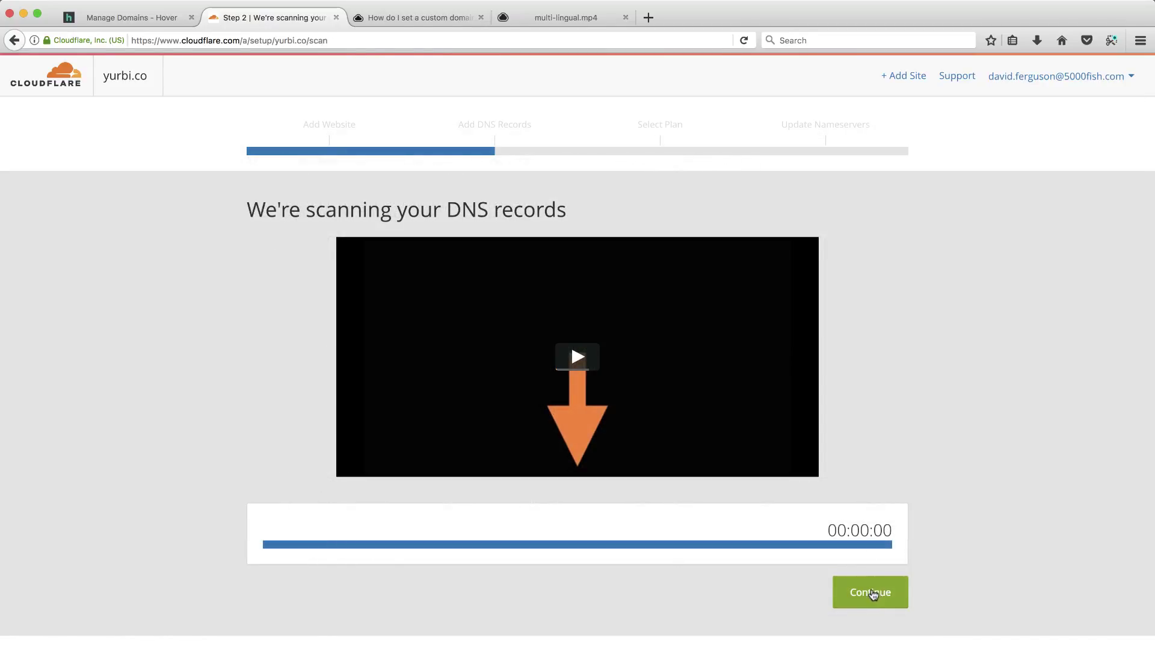
left_click(872, 594)
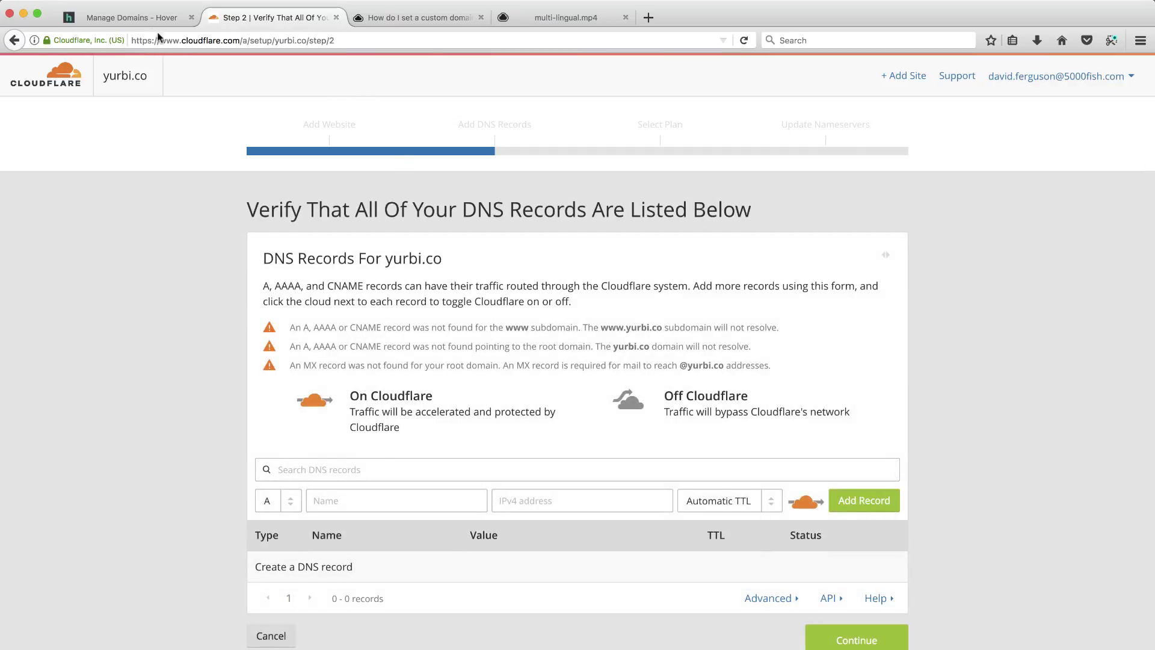
Select the CNAME target proxy.cld.me in Hover's yurbi.co records, then go back to Cloudflare.
left_click(138, 20)
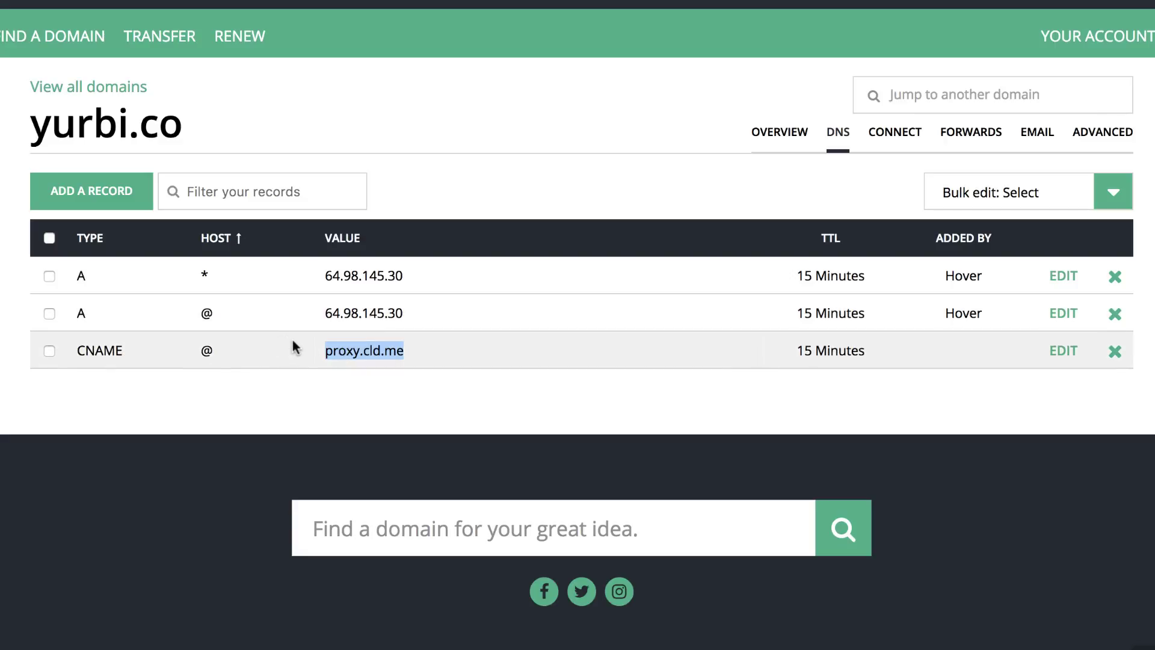
left_click(378, 357)
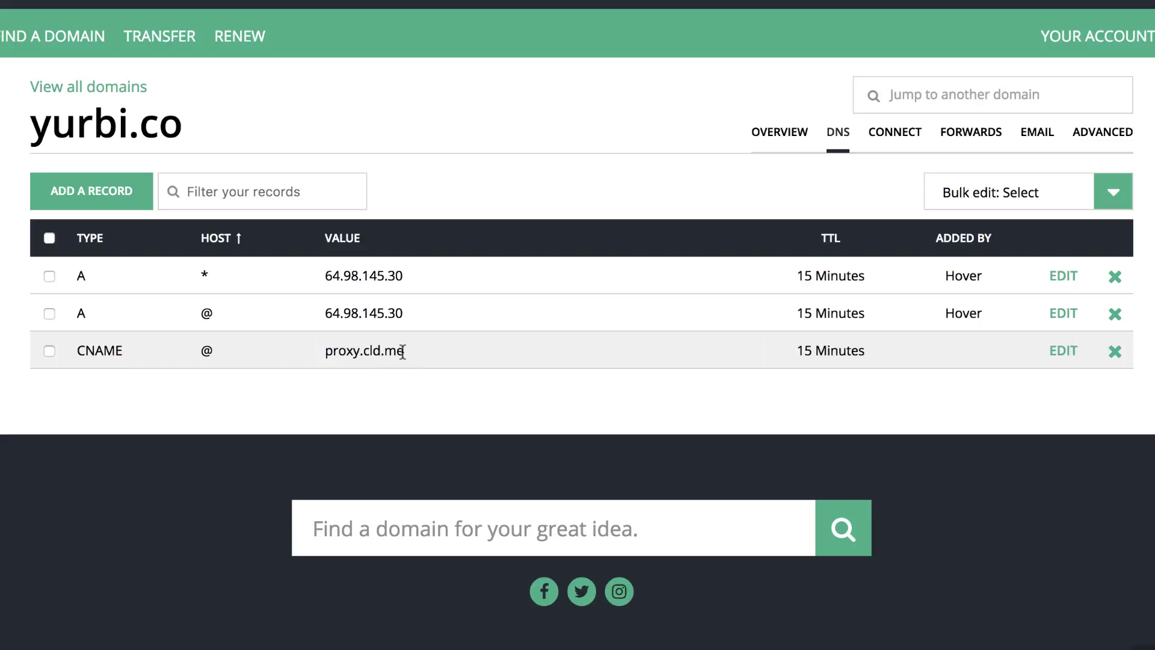
left_click_drag(403, 352, 324, 353)
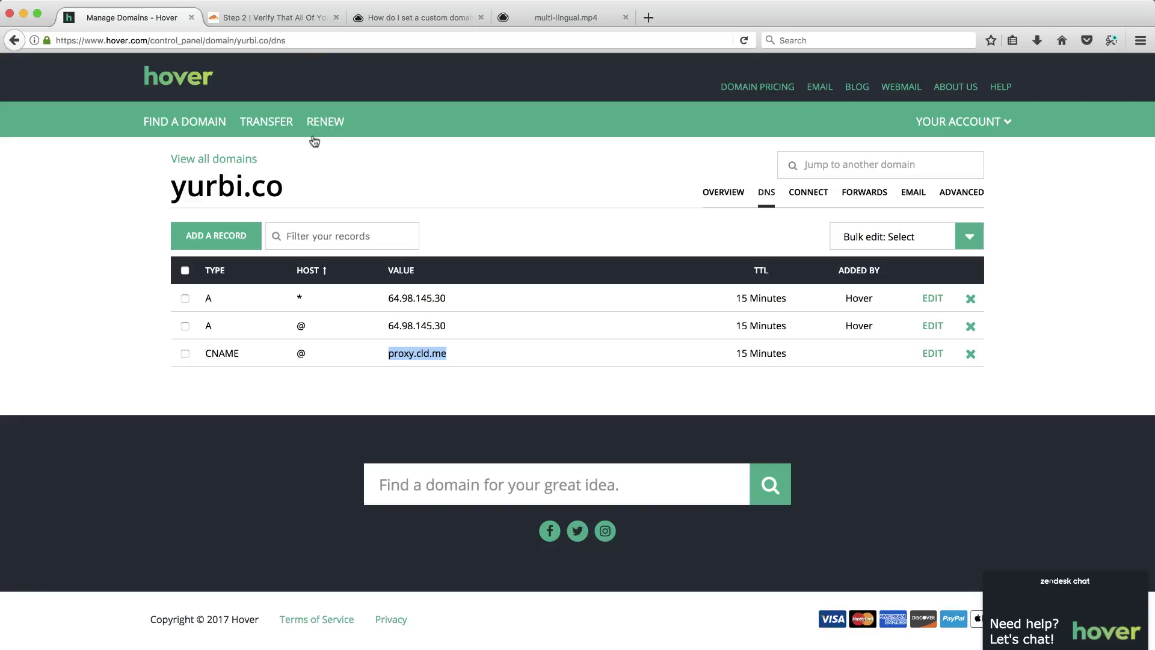
left_click(288, 25)
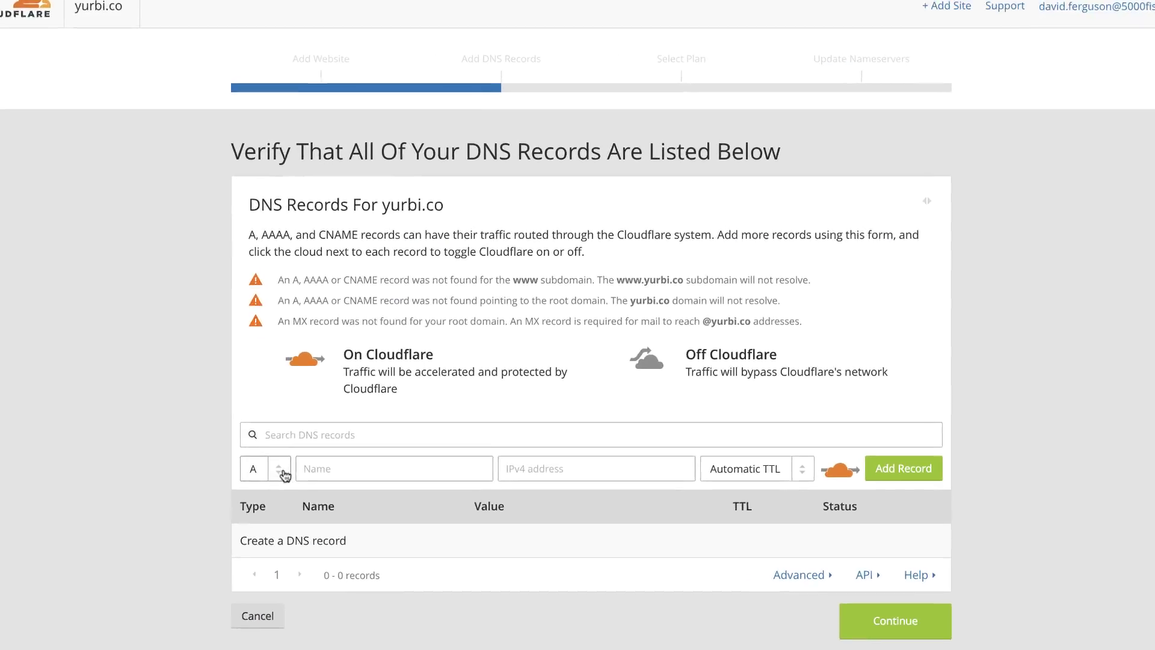
Add a CNAME record in Cloudflare for @ pointing to proxy.cld.me.
left_click(282, 500)
left_click(217, 445)
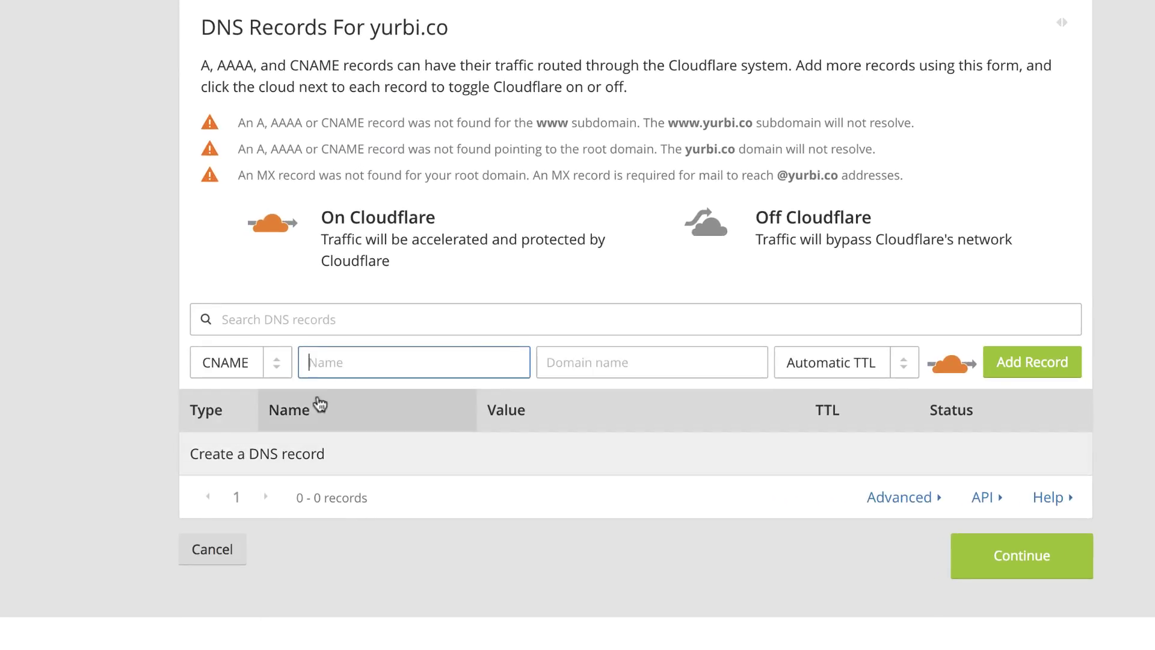
type("@")
left_click(562, 360)
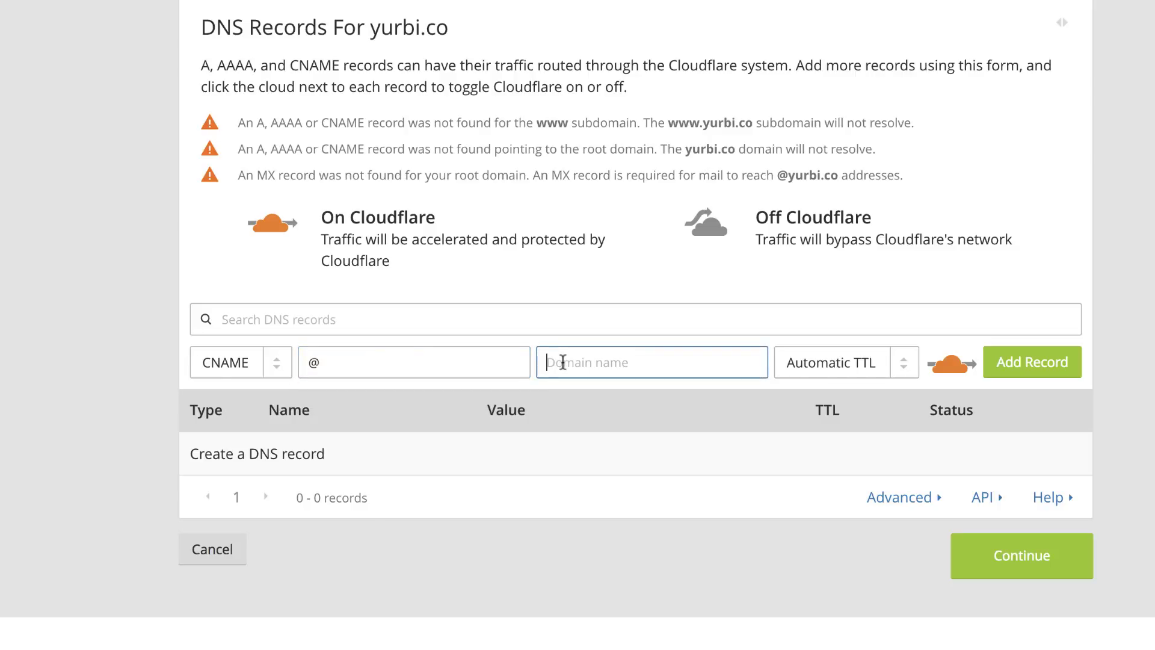
type("proxy.cld.me")
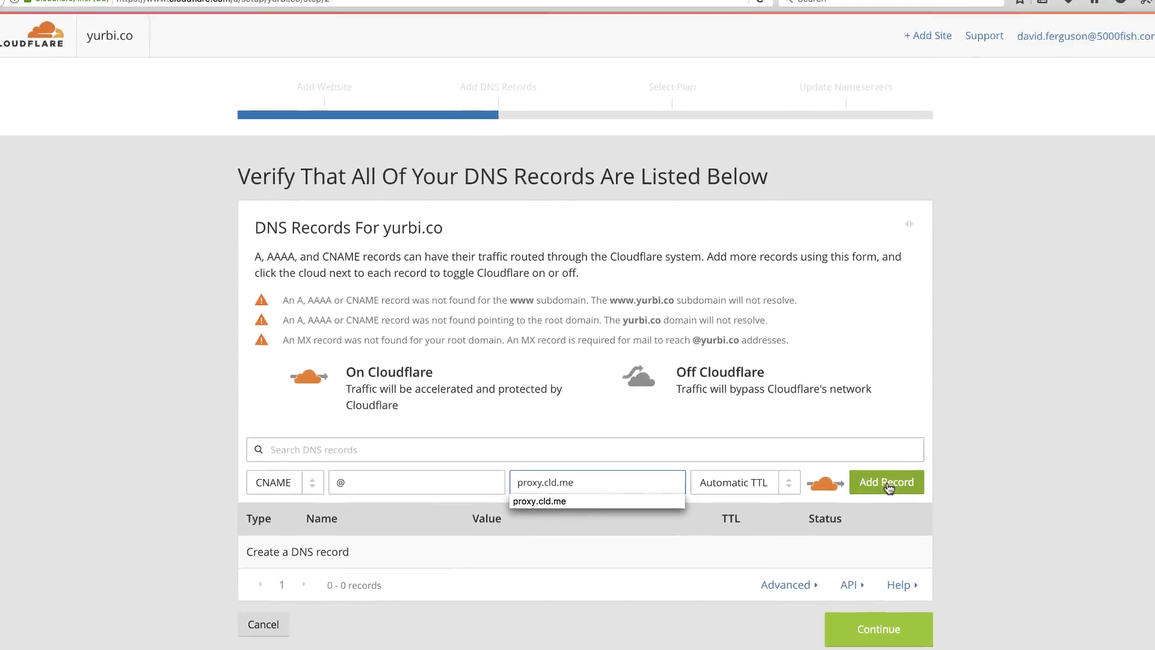
left_click(1040, 363)
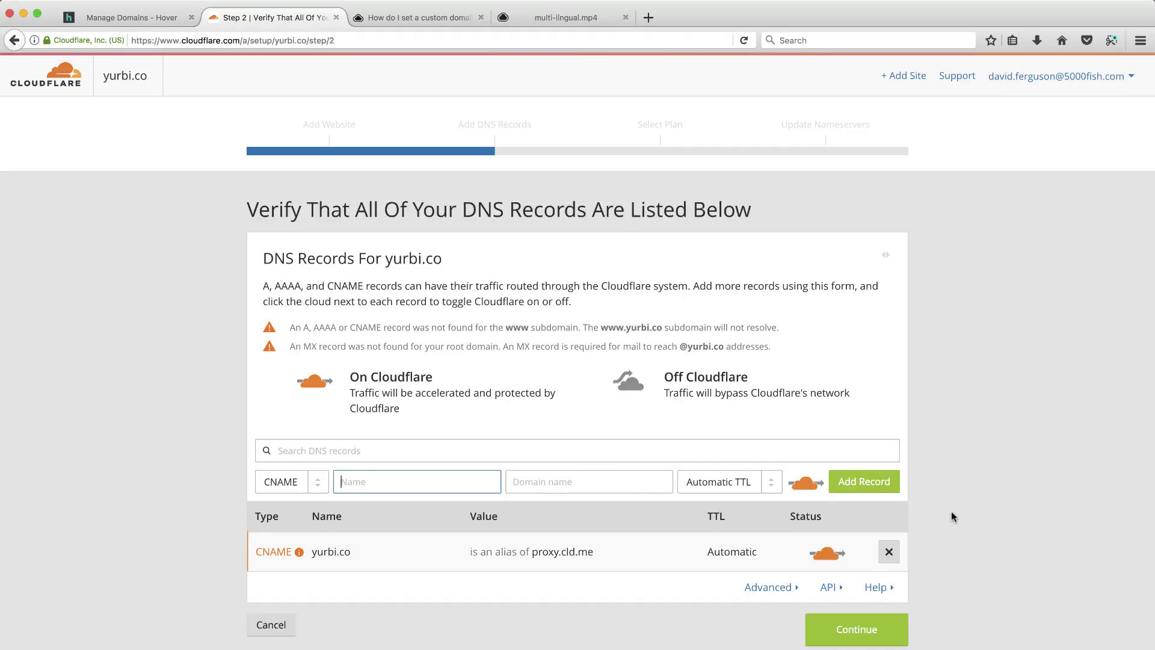
scroll(951, 516, "down", 2)
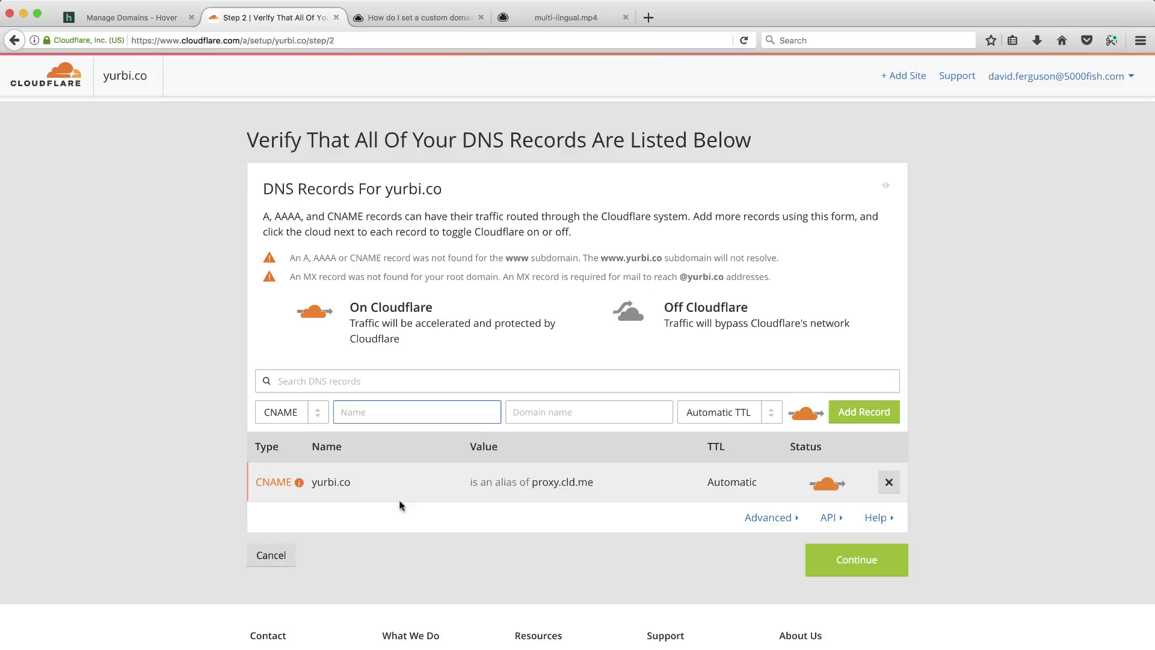
Copy the root IP from Hover and add an A record for @ pointing to 64.98.145.30.
left_click(141, 23)
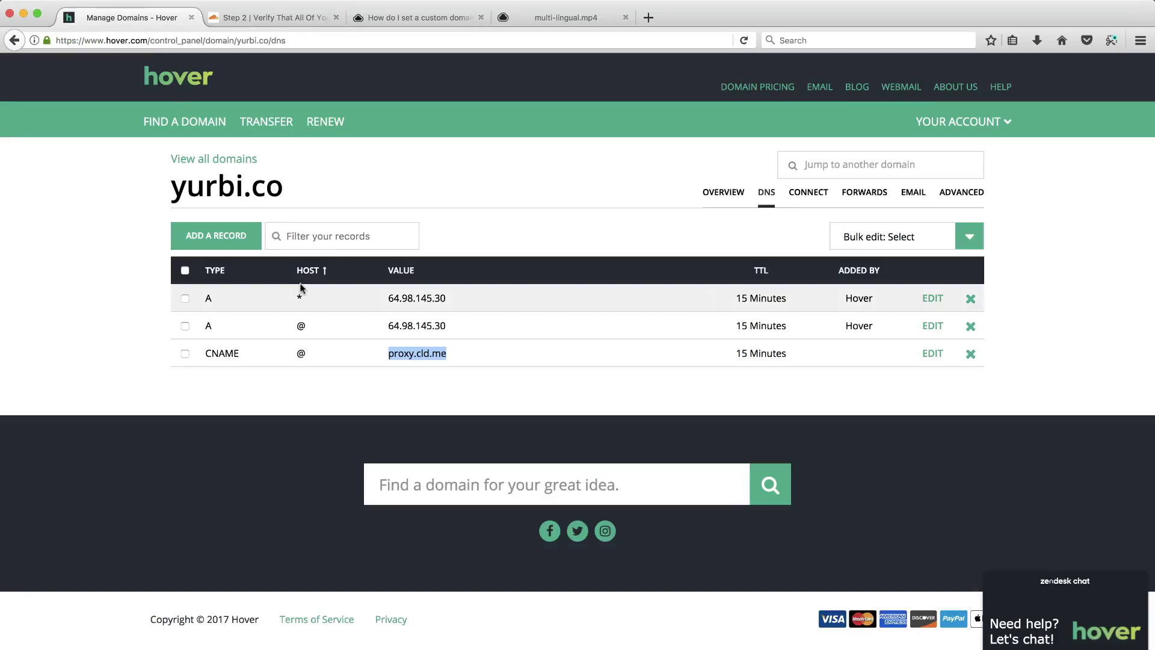
left_click_drag(447, 327, 394, 328)
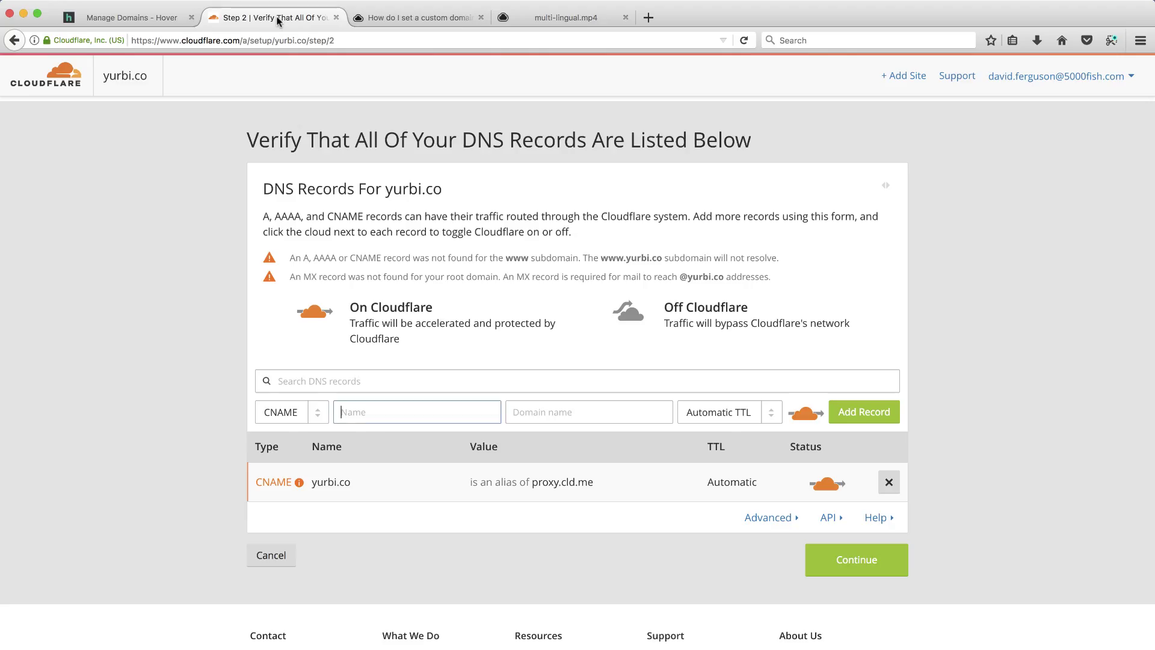
left_click(278, 20)
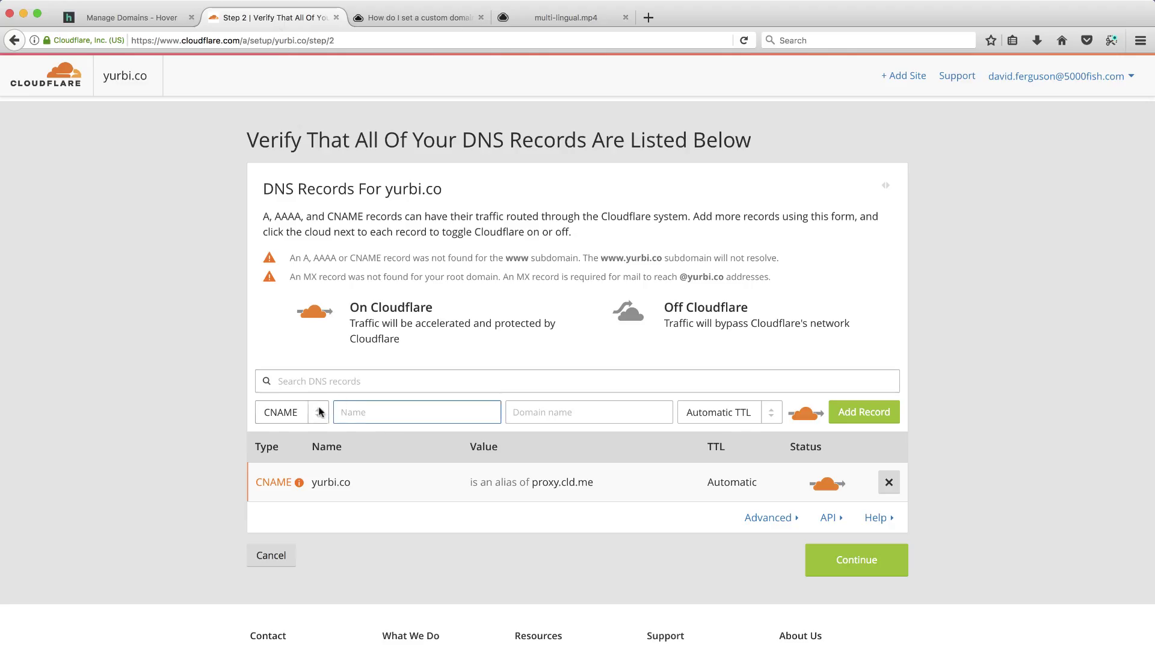
left_click(295, 412)
left_click(294, 433)
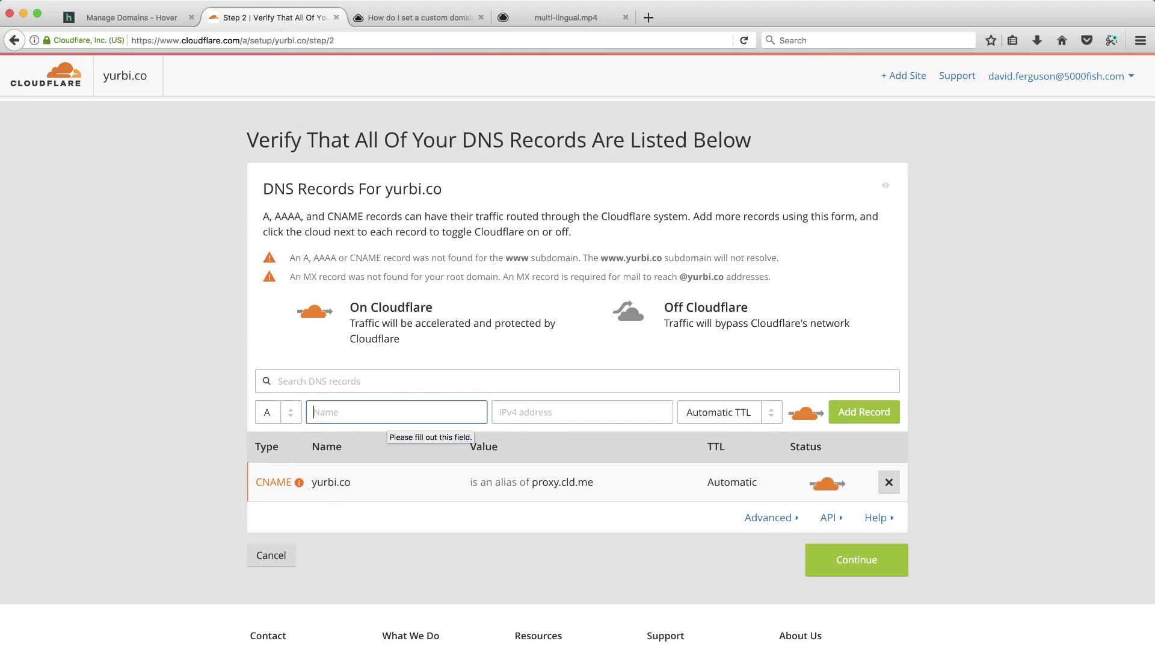
type("@")
left_click(505, 412)
type("64.98.145.30")
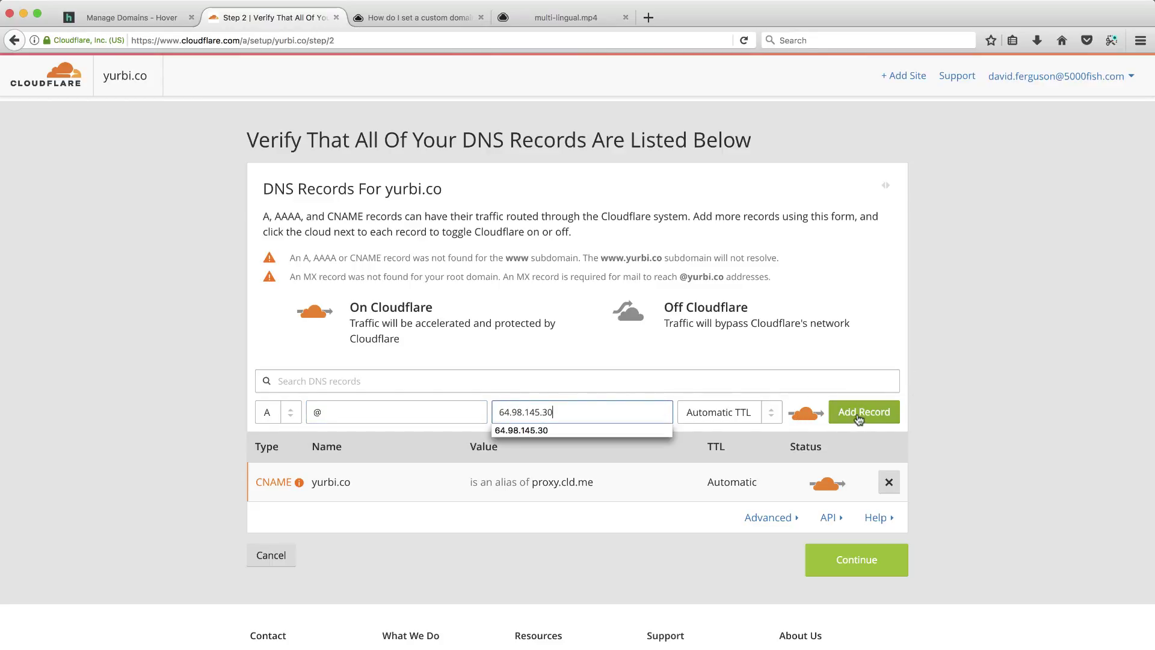
left_click(860, 414)
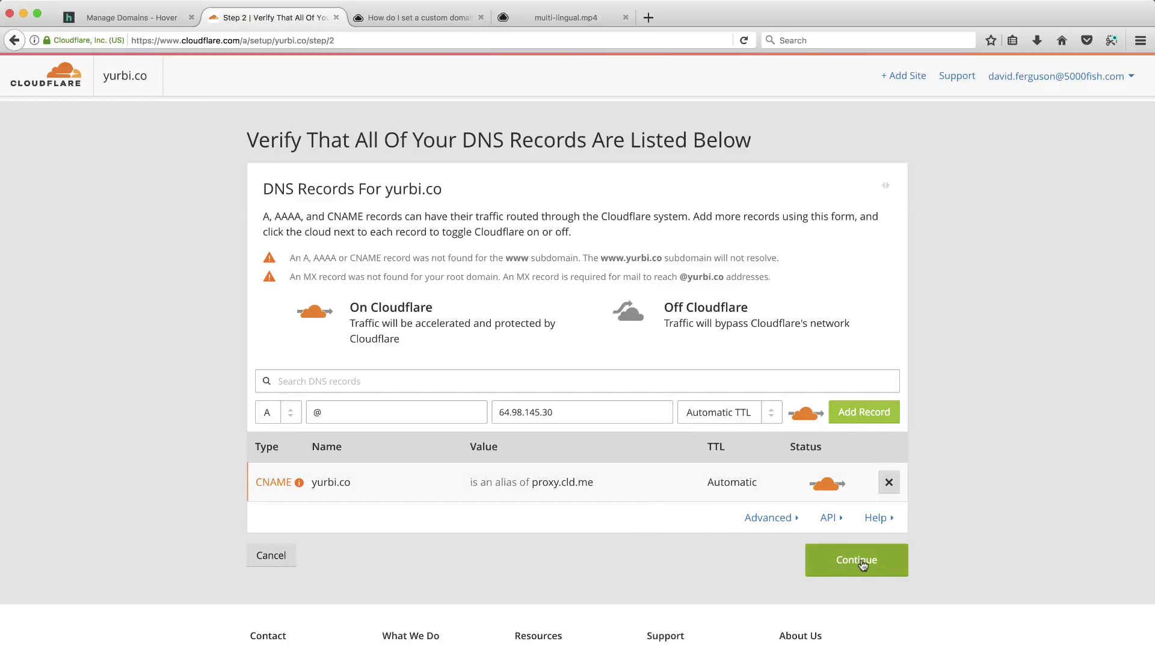
Continue past the DNS records step and pick the $0/month Free Website plan.
left_click(862, 564)
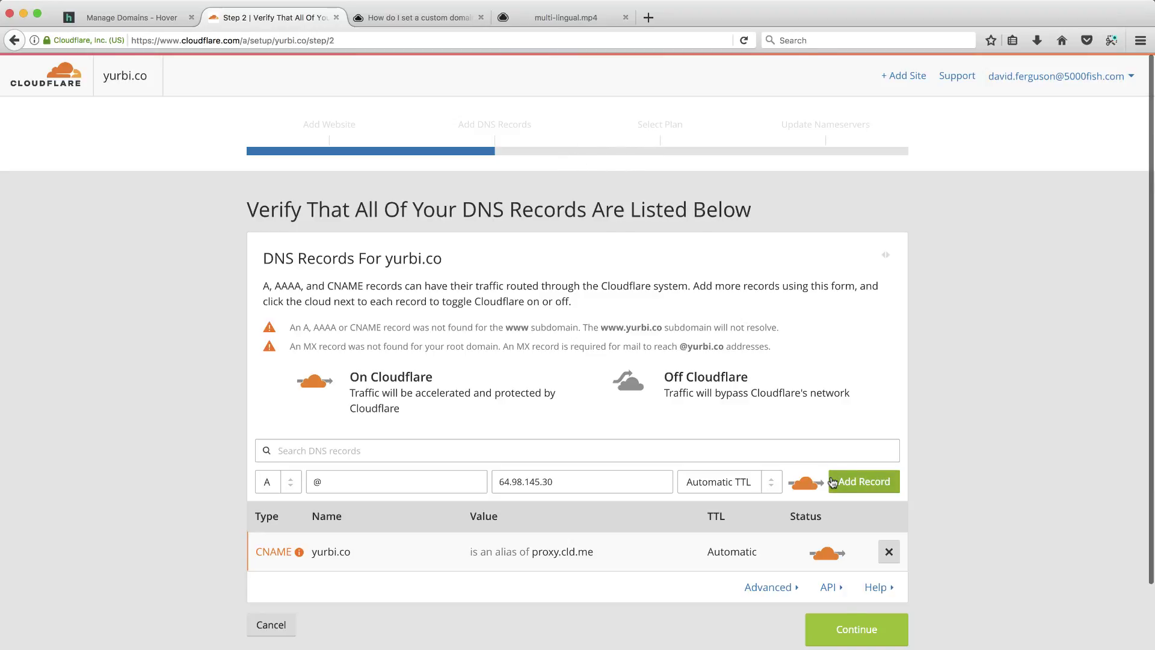
left_click(854, 629)
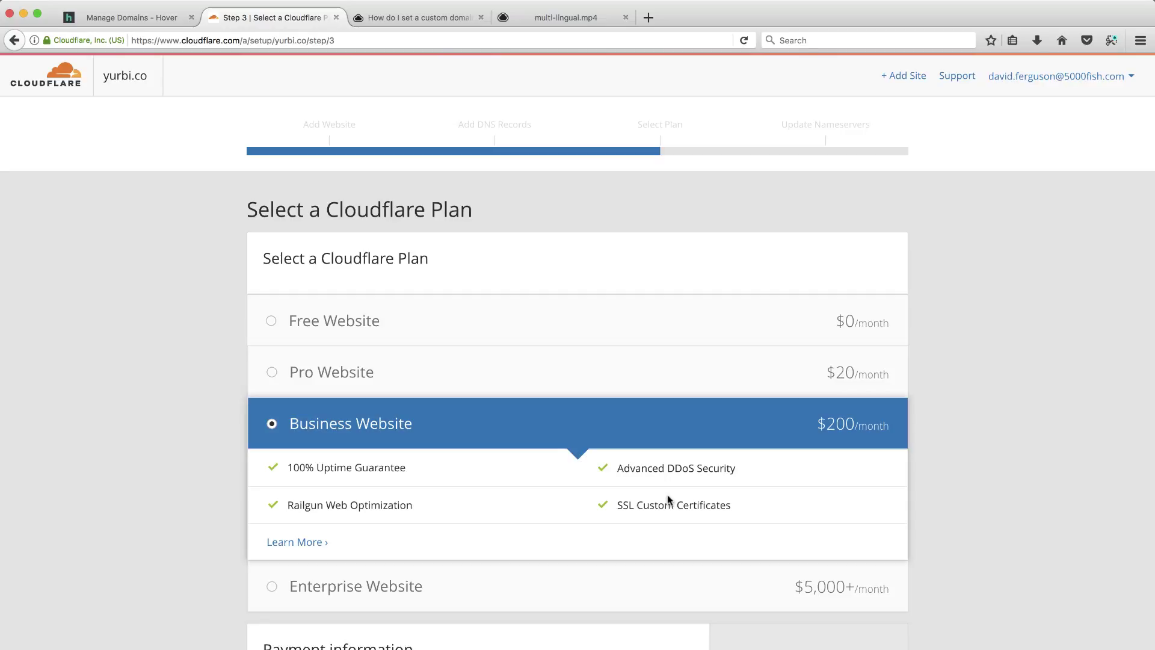
left_click(272, 320)
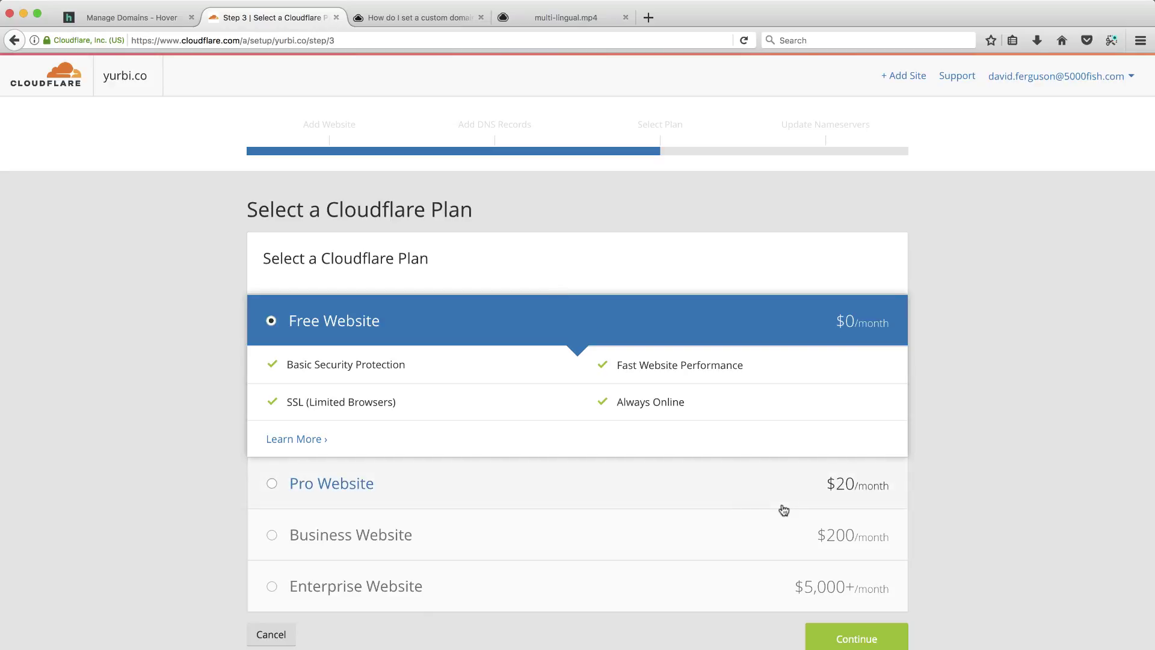
Advance to the nameserver step, copy alla.ns.cloudflare.com, and return to the Hover tab.
left_click(862, 640)
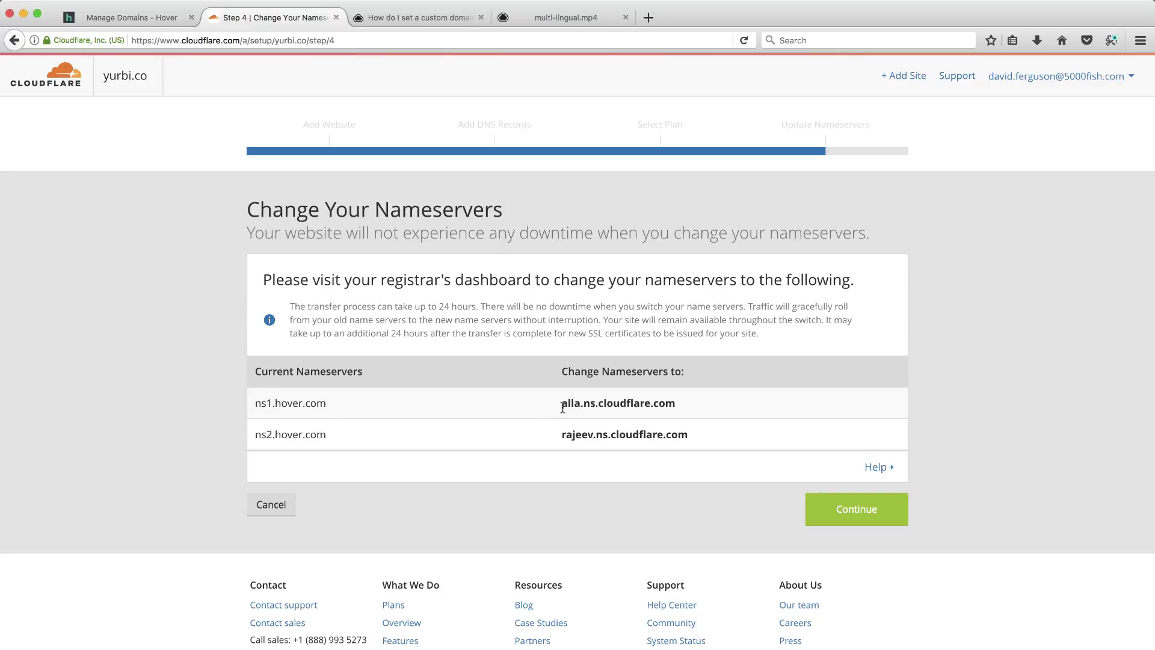
left_click_drag(562, 406, 668, 403)
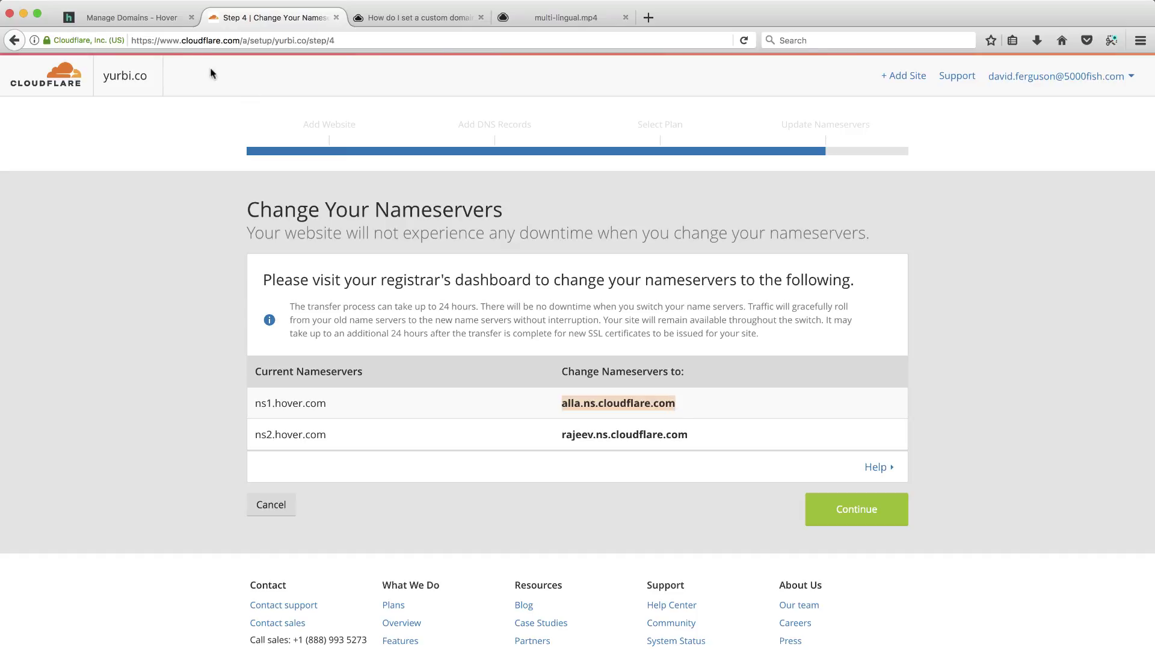
left_click(147, 18)
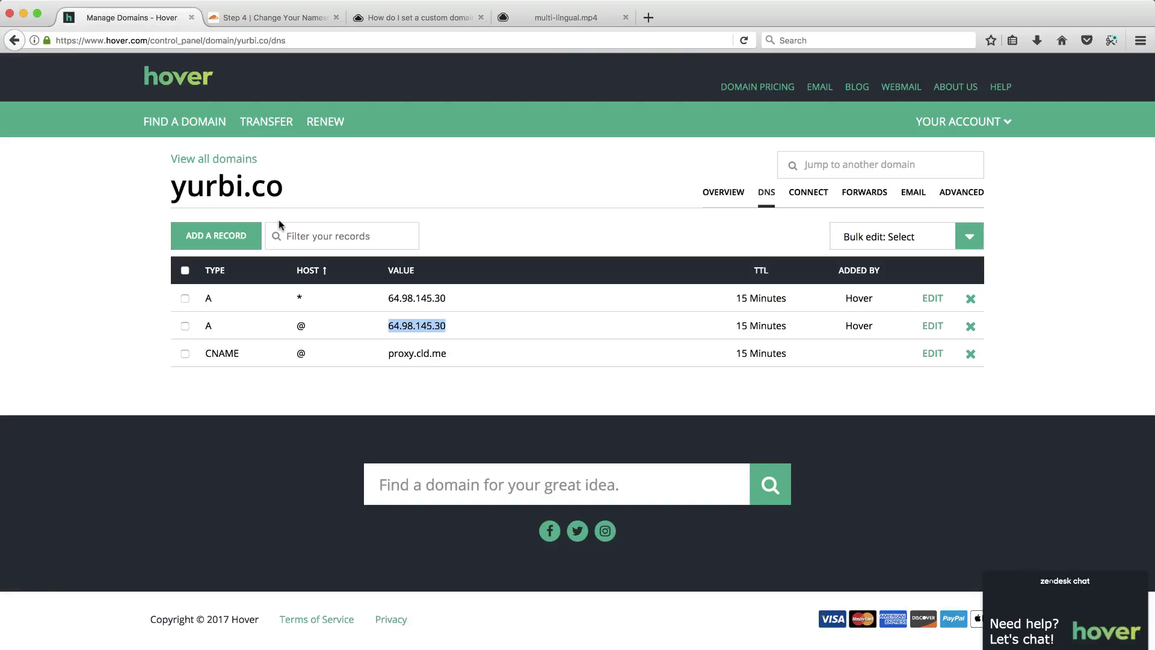
Edit yurbi.co's nameservers in Hover, pasting alla.ns.cloudflare.com as Nameserver 1.
left_click(723, 192)
scroll(353, 505, "down", 1)
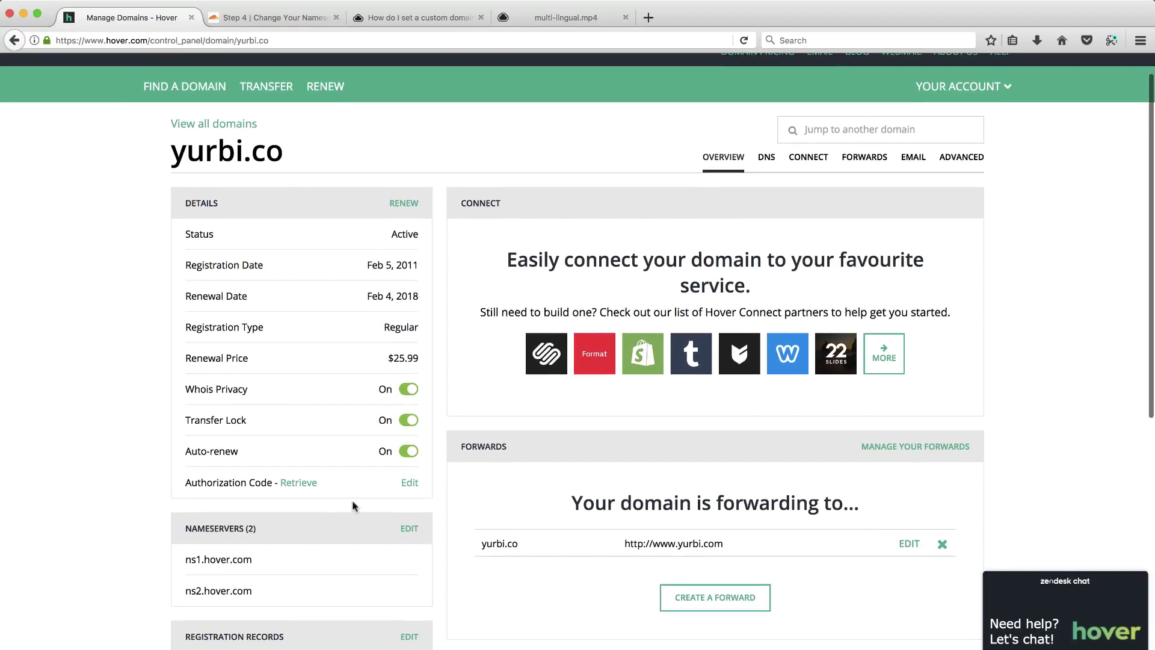
left_click(409, 529)
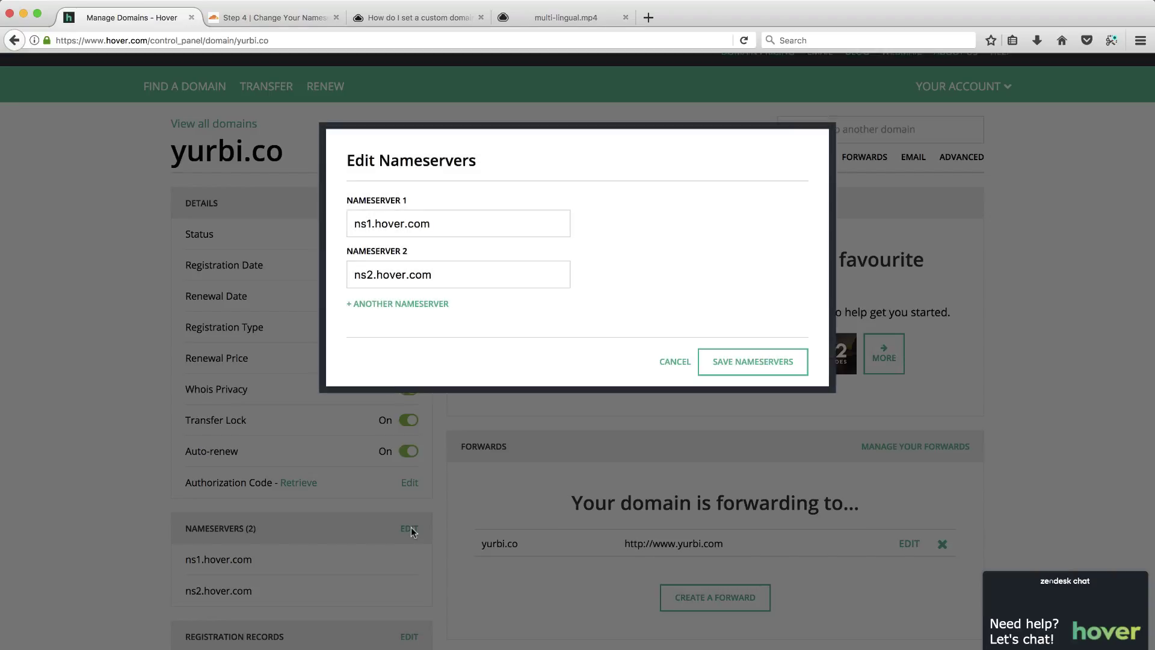
left_click_drag(443, 223, 316, 221)
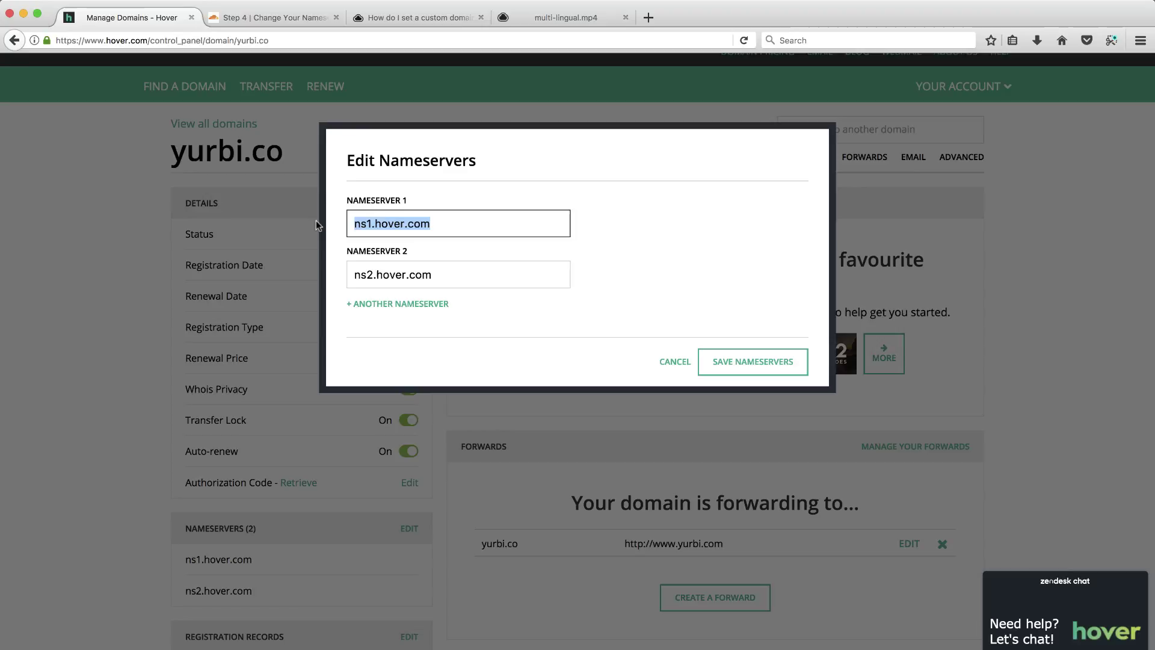
type("alla.ns.cloudflare.com")
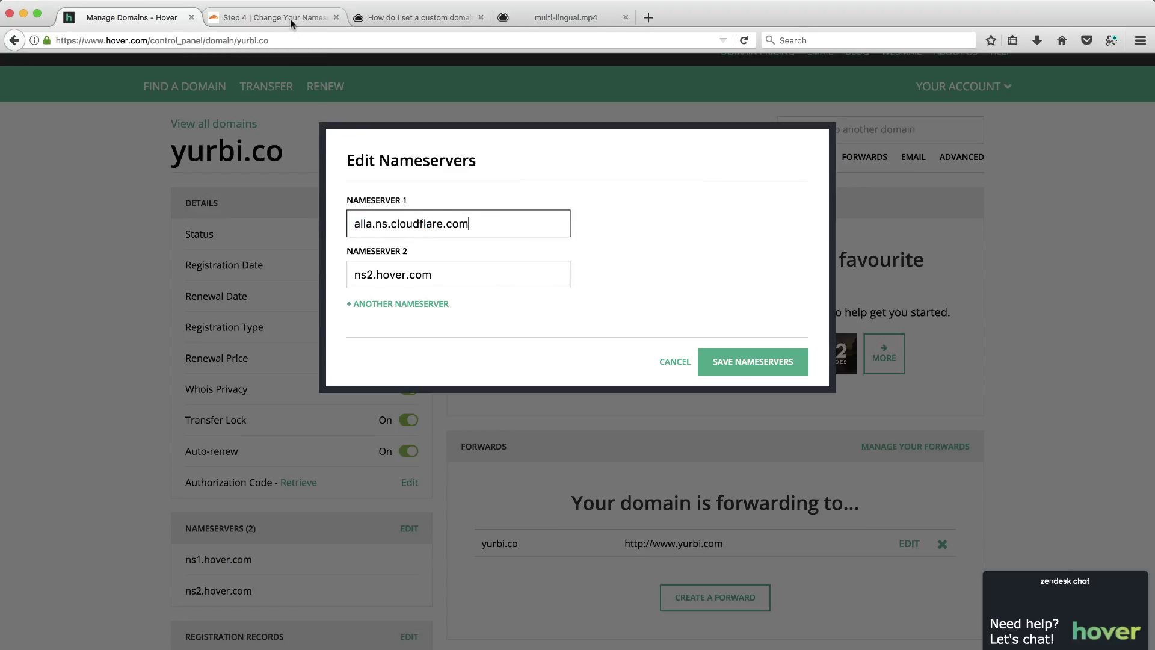
Copy rajeev.ns.cloudflare.com from Cloudflare into Nameserver 2 and save the nameservers.
left_click(319, 18)
left_click_drag(691, 436, 563, 435)
key("super+c")
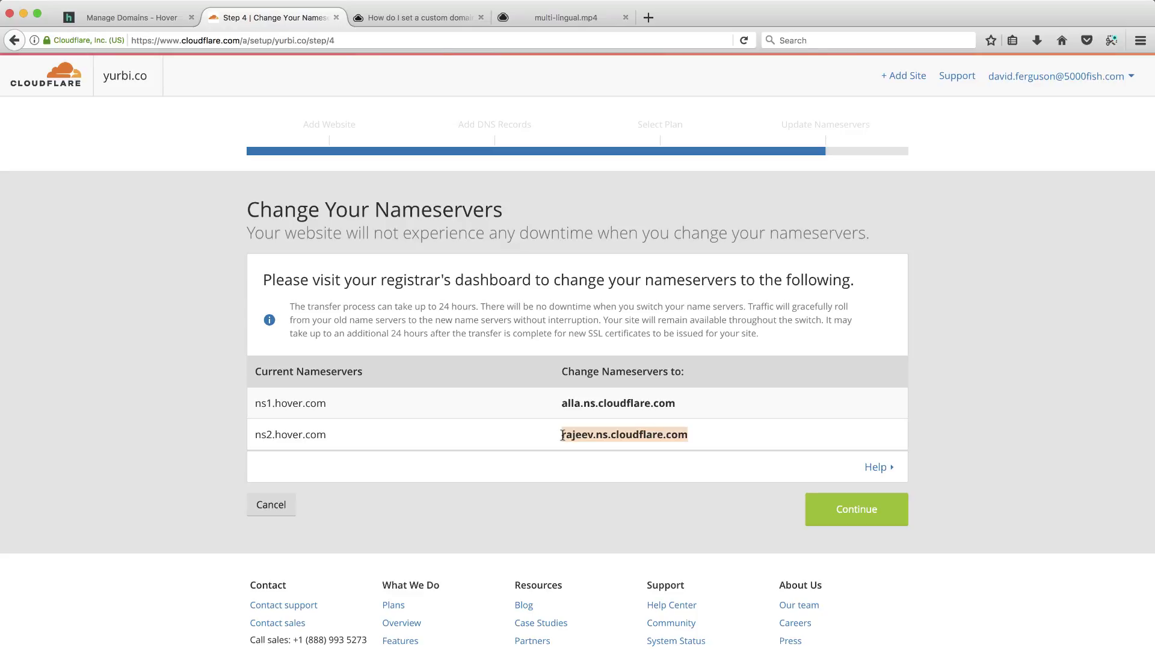
left_click(132, 17)
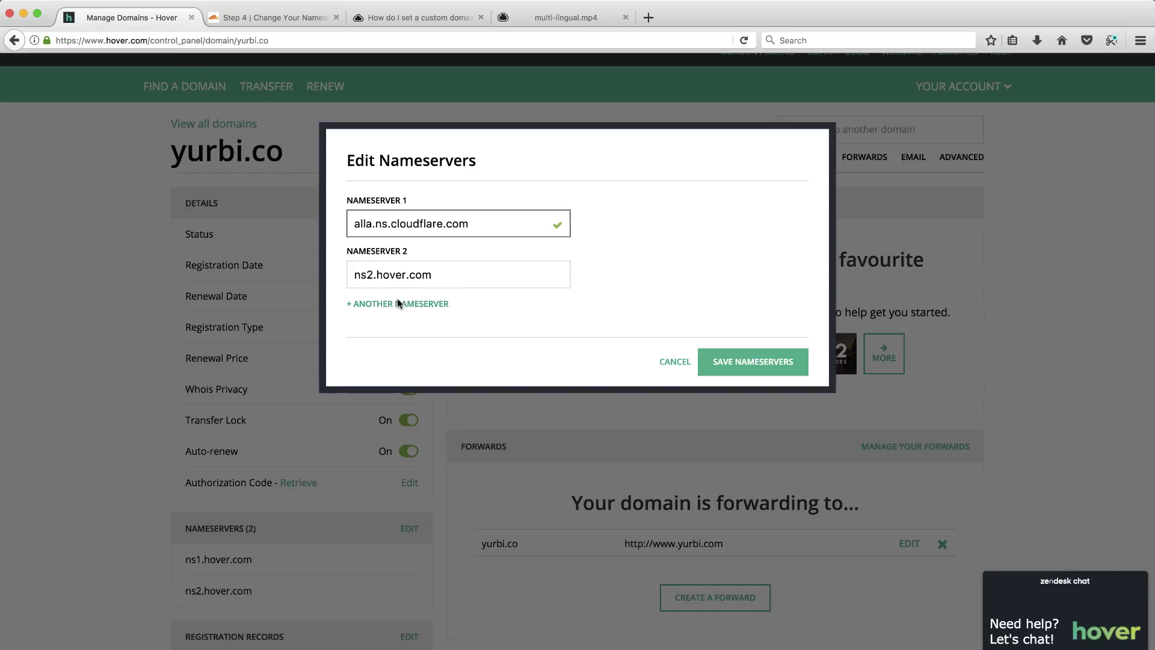
left_click(449, 274)
key("super+a")
key("super+v")
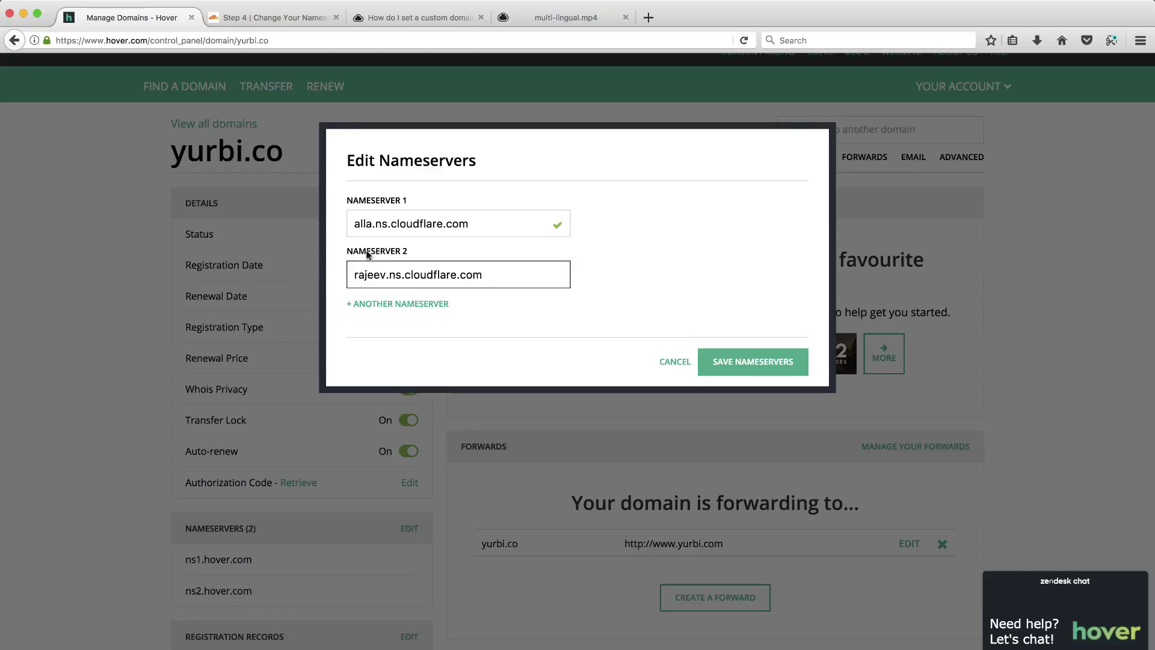
left_click(472, 230)
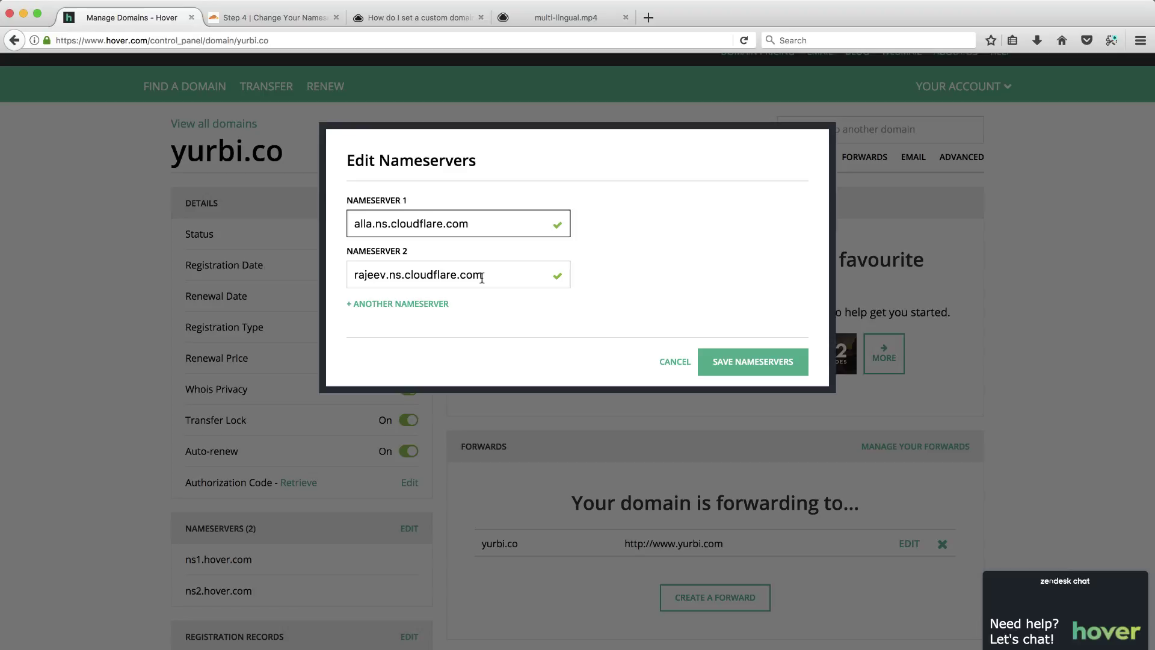
left_click(774, 361)
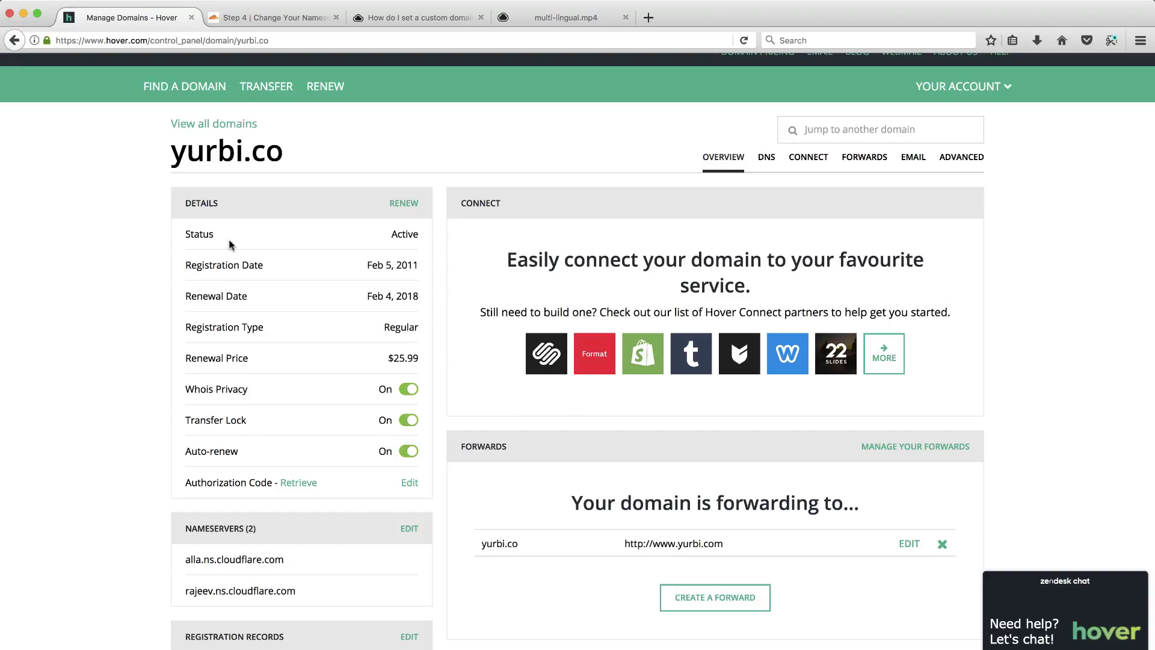
Finish the nameserver step and reload the yurbi.co overview until it shows Status: Active.
left_click(279, 17)
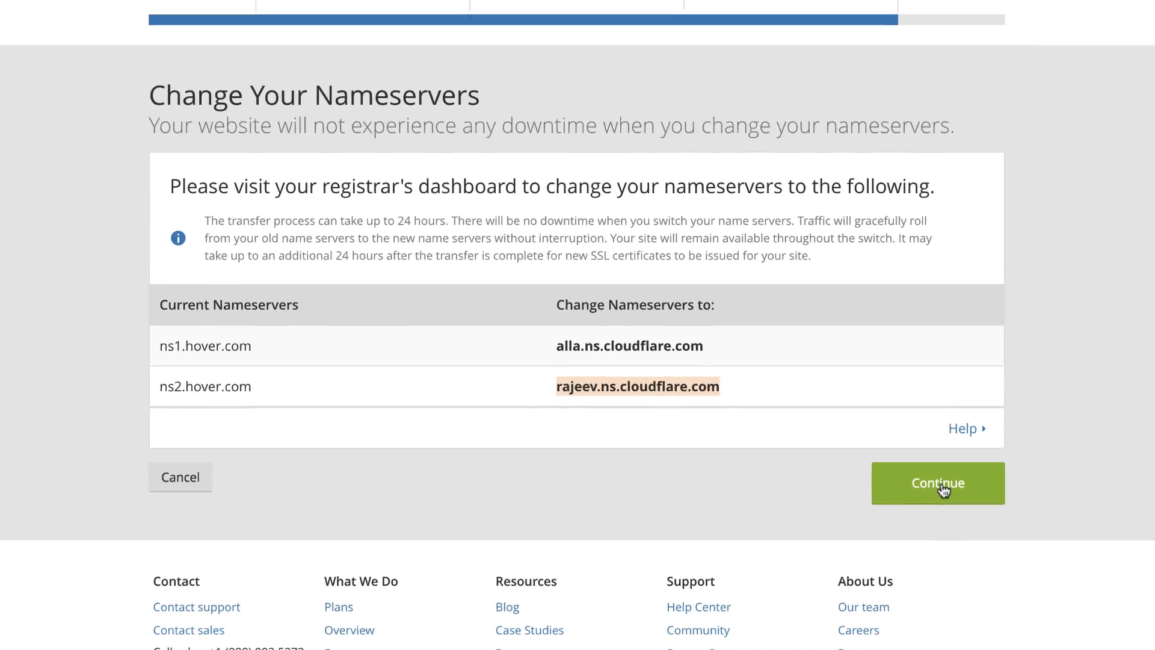
left_click(895, 504)
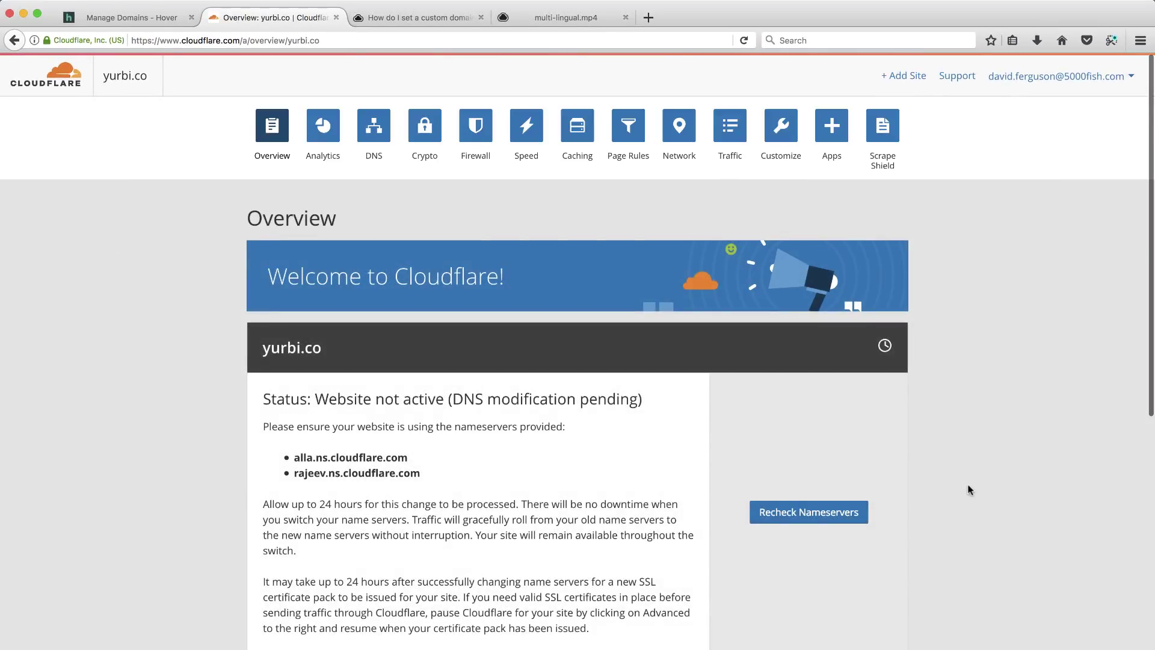
scroll(992, 488, "down", 3)
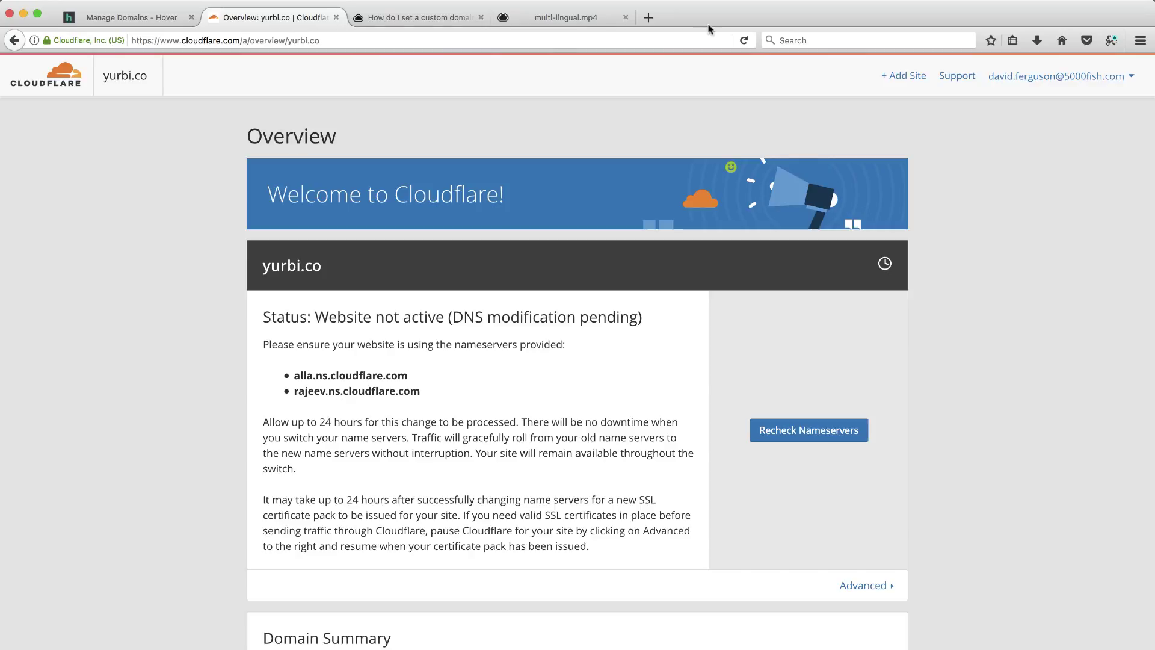
left_click(743, 40)
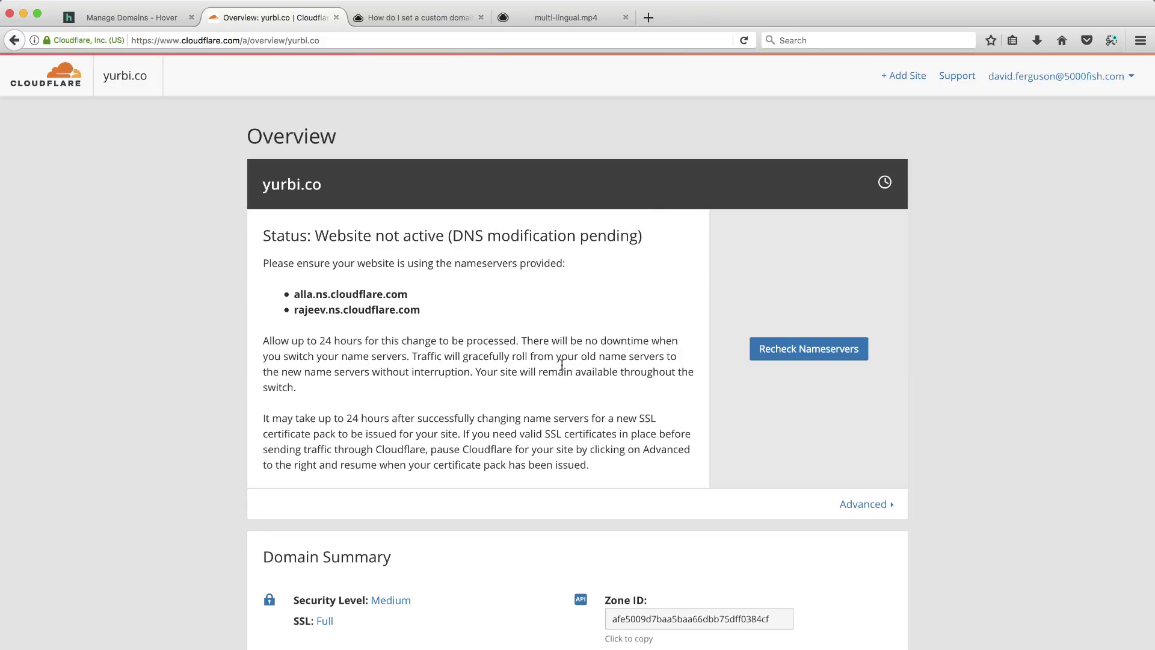
scroll(626, 279, "up", 2)
scroll(561, 365, "up", 2)
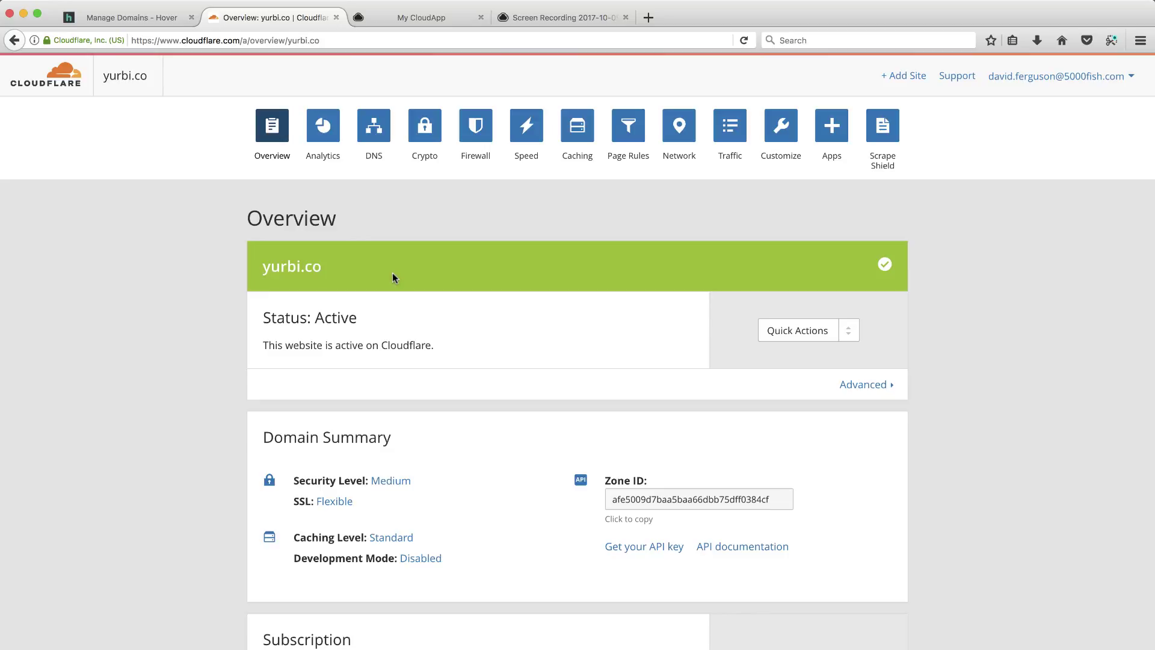
Review yurbi.co's DNS records, including the CNAME to proxy.cld.me, then view its Crypto settings.
left_click(373, 128)
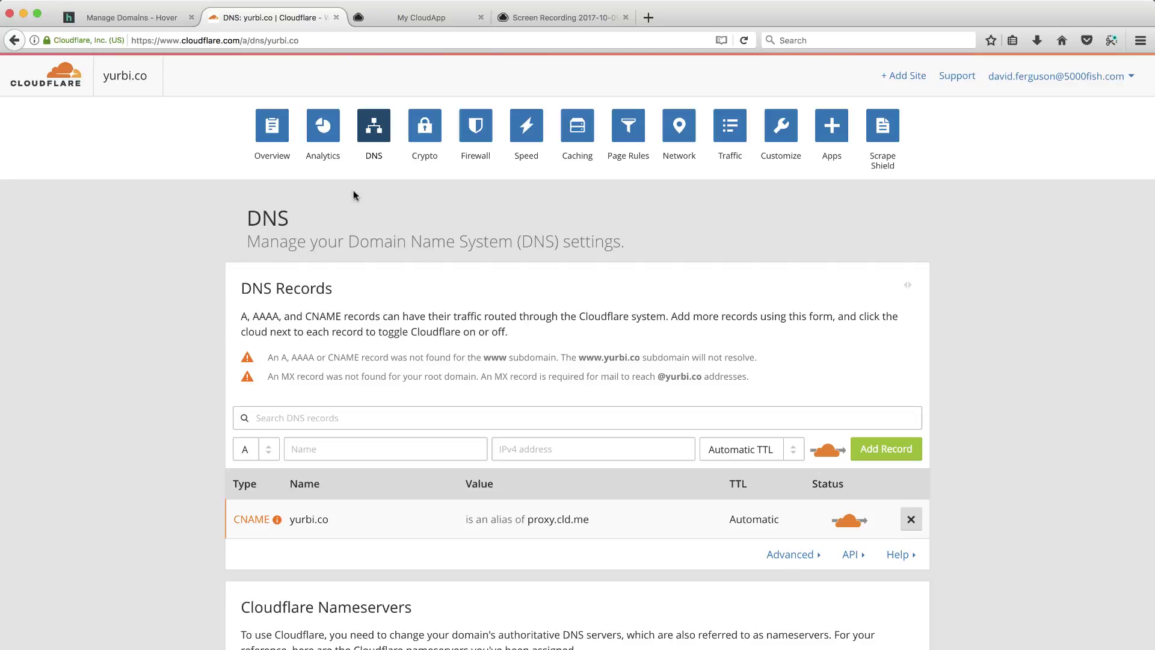
left_click(427, 130)
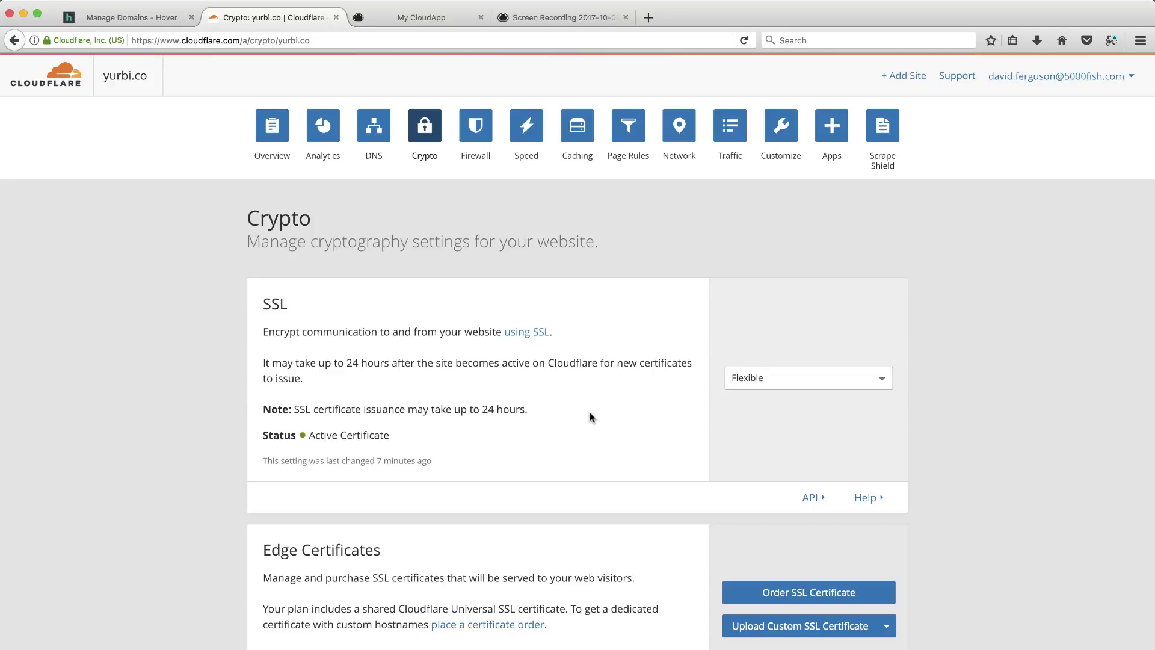
left_click(558, 16)
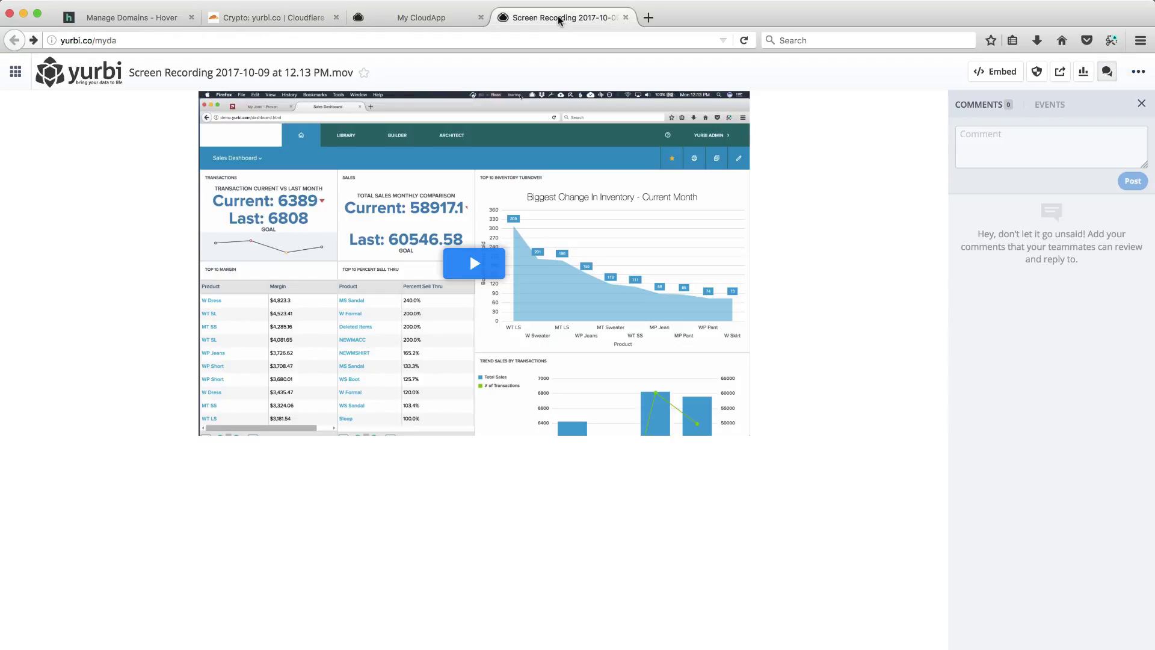
left_click(137, 39)
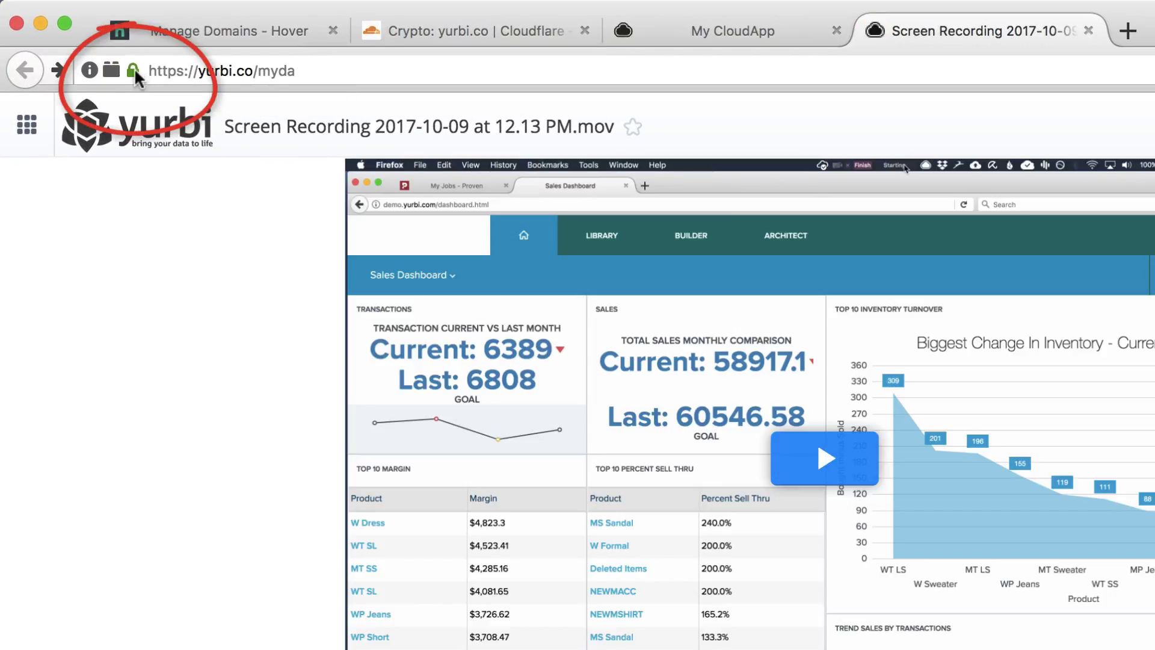
left_click(135, 69)
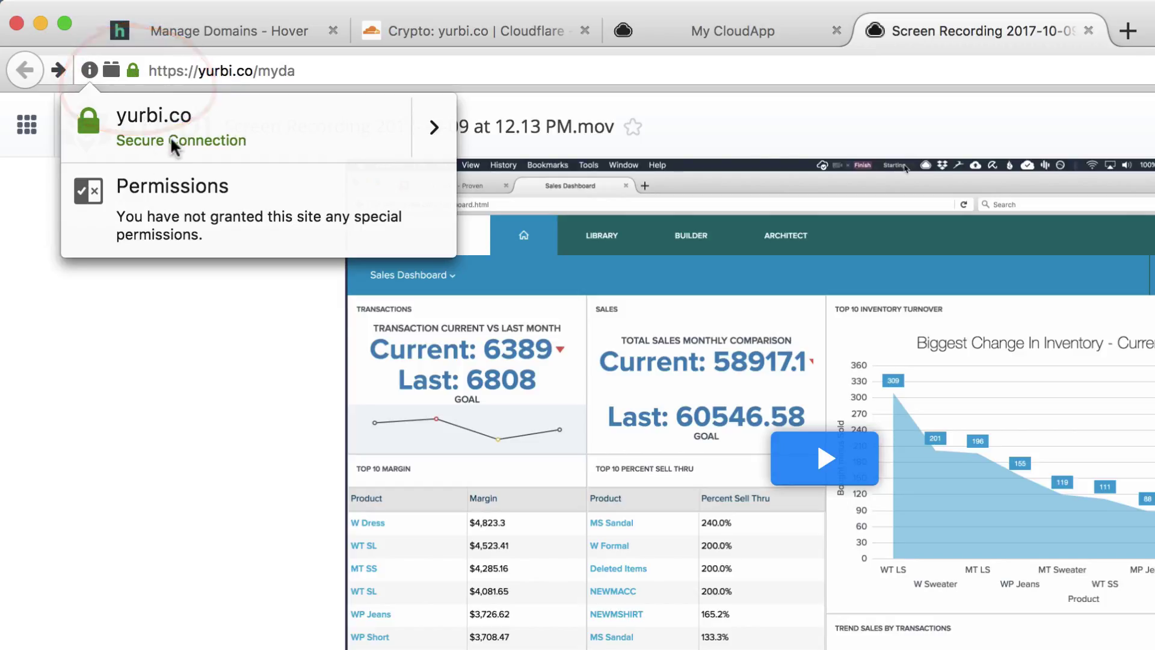
left_click(432, 127)
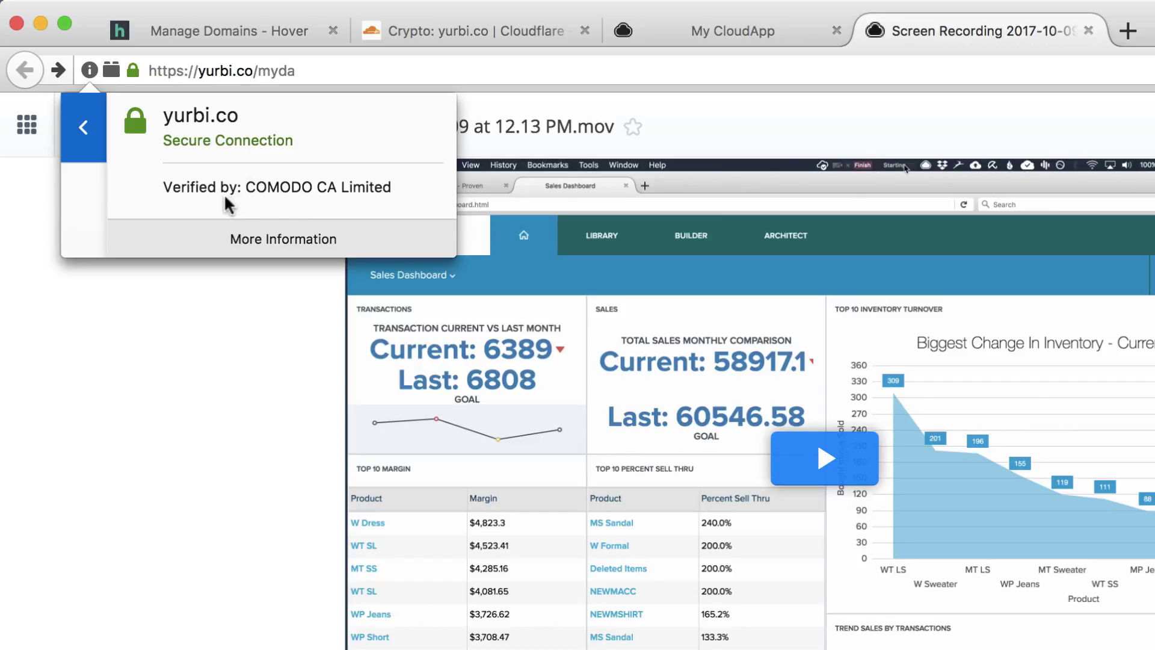
left_click(90, 127)
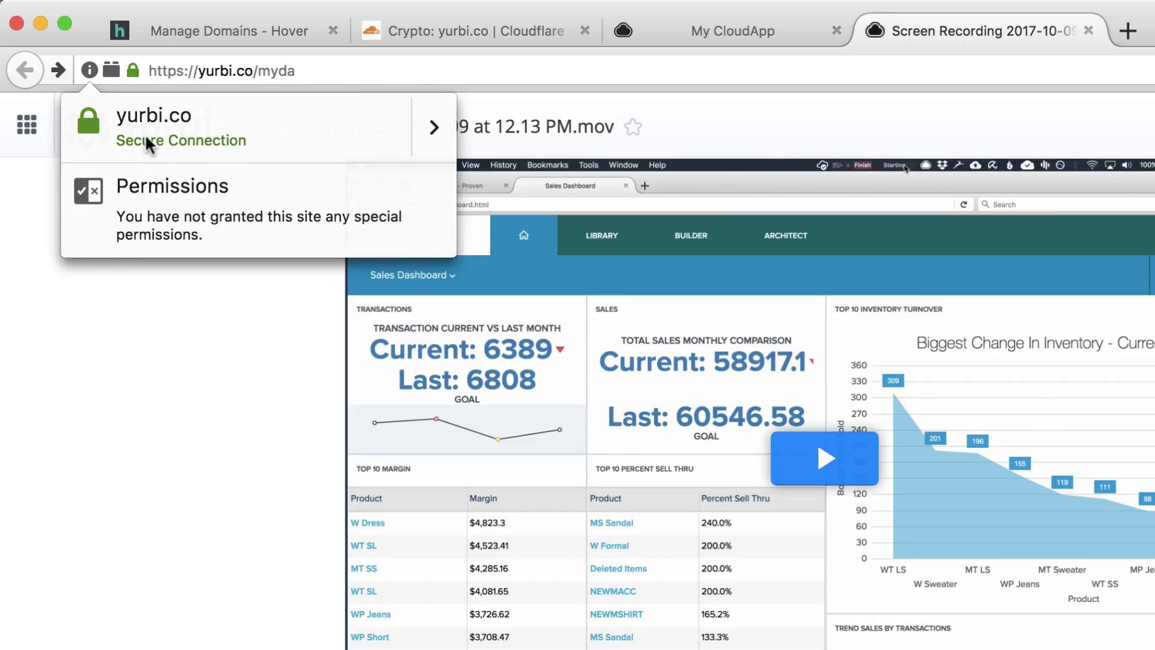
left_click(111, 317)
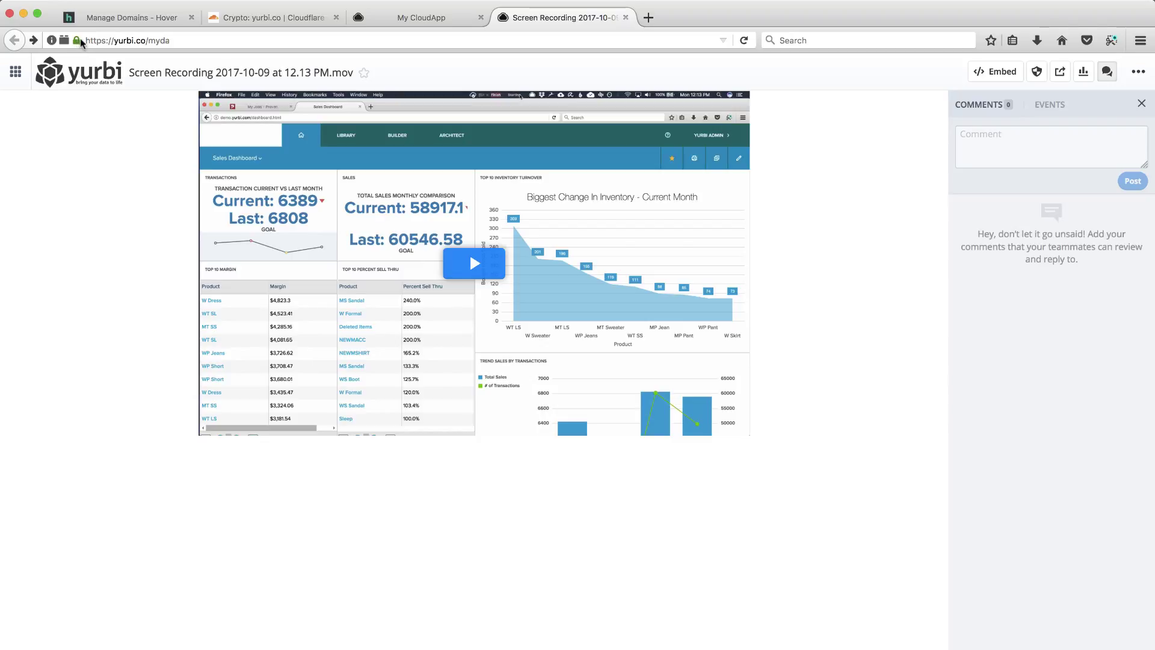
mouse_move(82, 44)
Review the Crypto page's Automatic HTTPS Rewrites description about fixing mixed content over https.
left_click(270, 19)
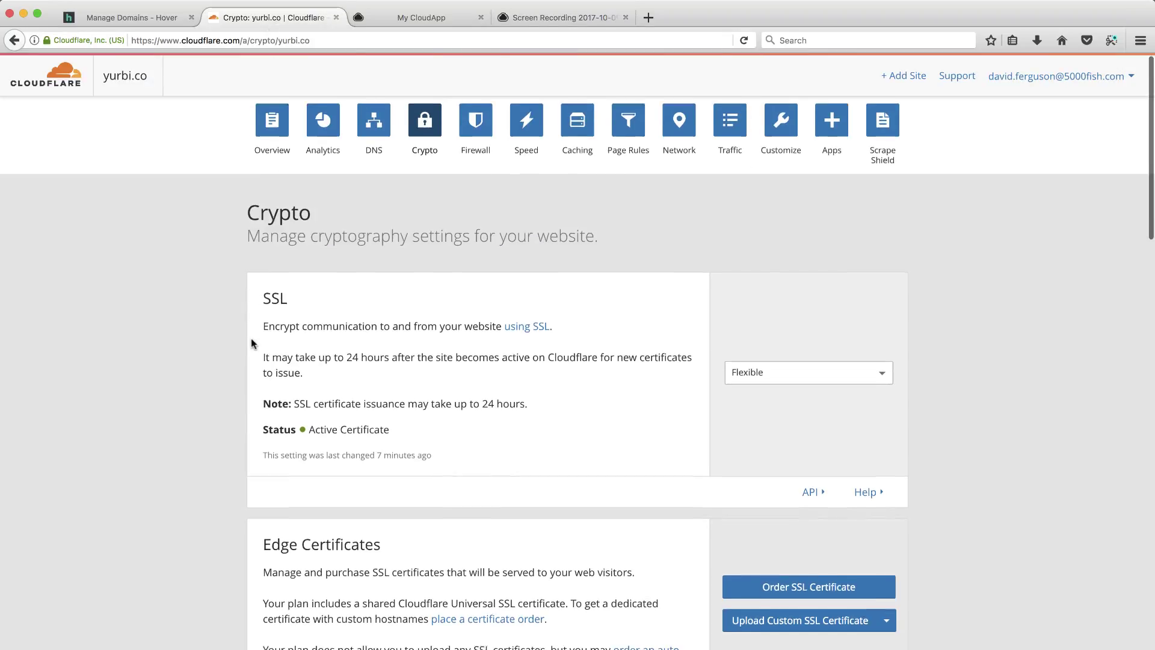
scroll(251, 338, "down", 2)
scroll(250, 340, "down", 6)
scroll(251, 338, "up", 8)
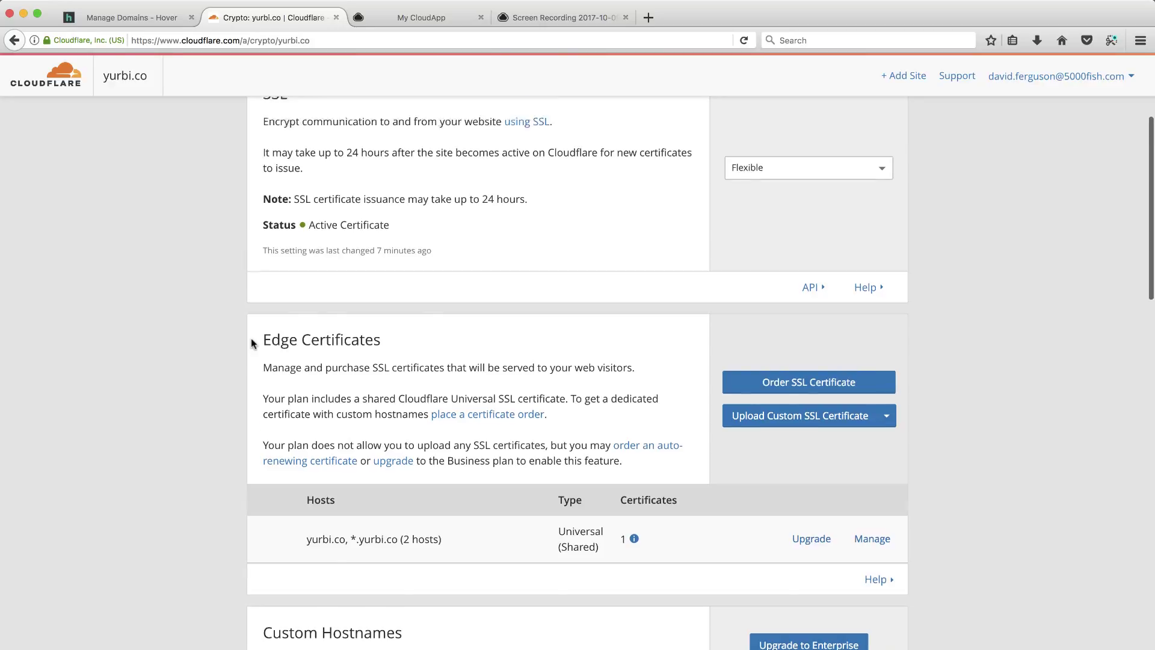
scroll(401, 277, "down", 15)
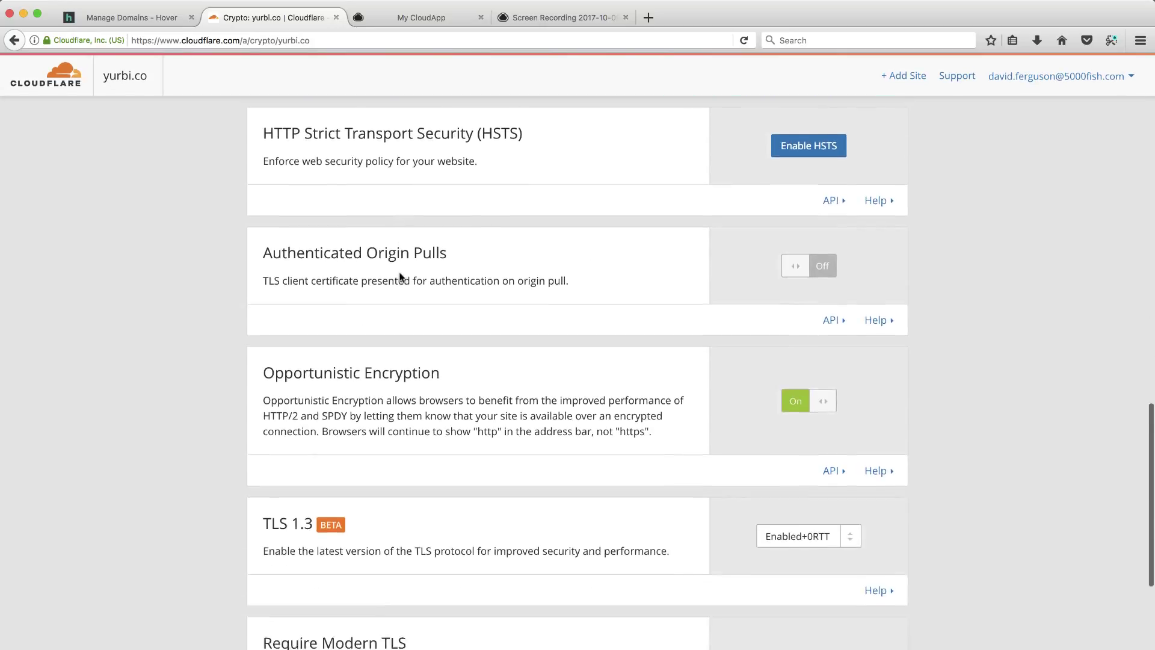
scroll(401, 278, "down", 5)
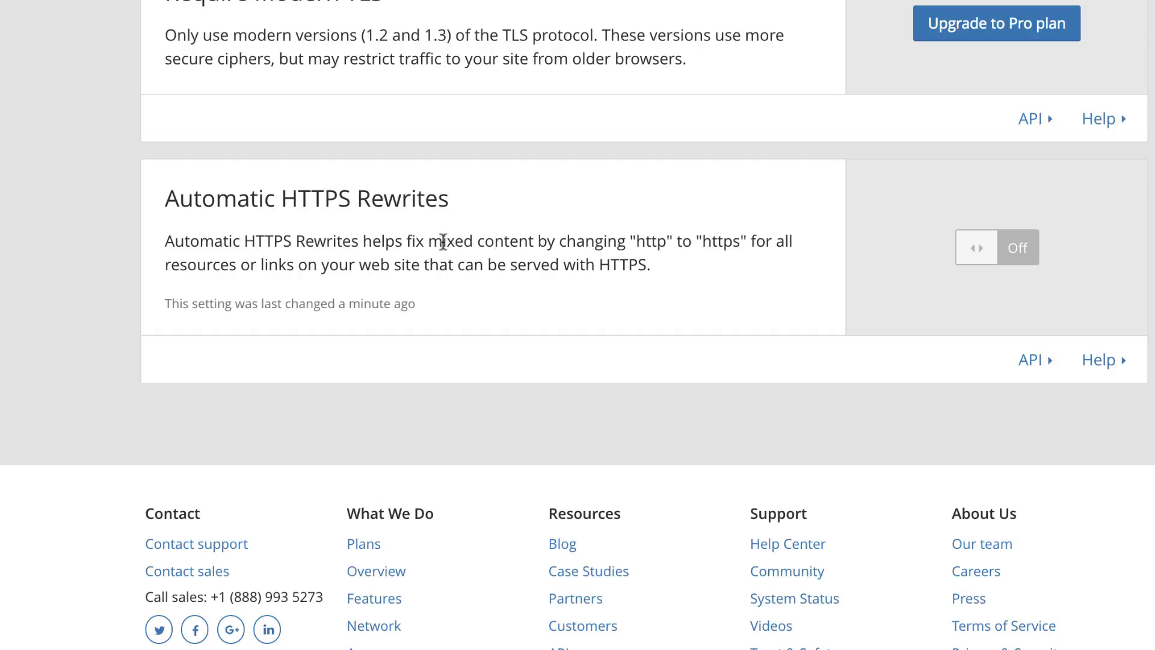
left_click_drag(406, 240, 533, 241)
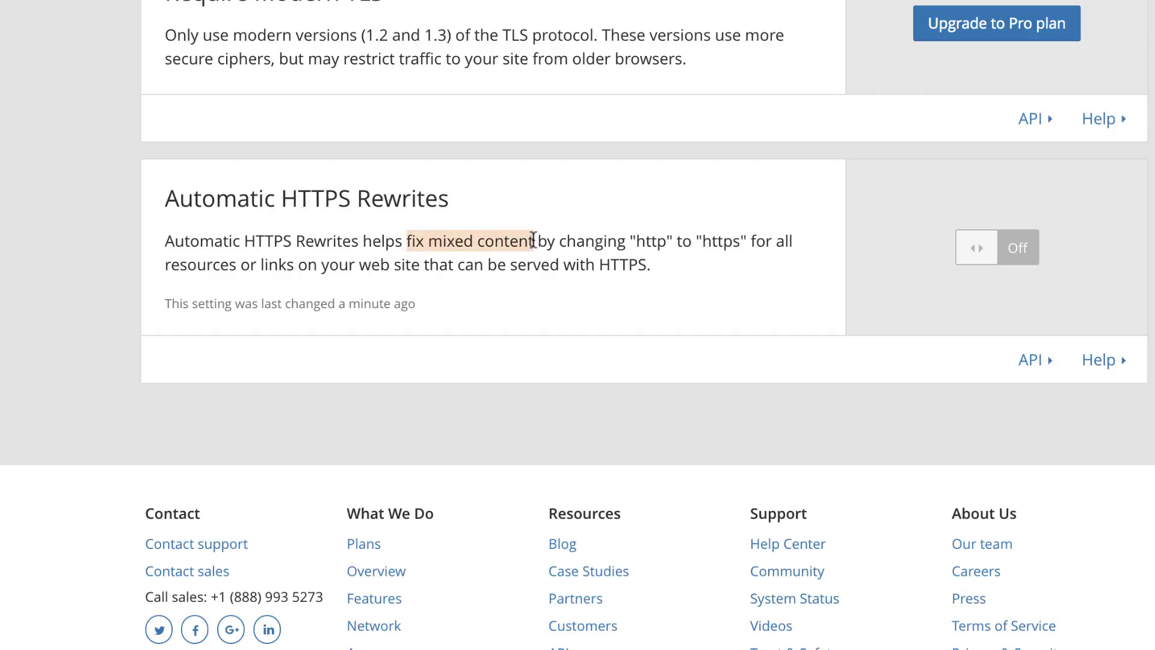
left_click_drag(635, 241, 743, 241)
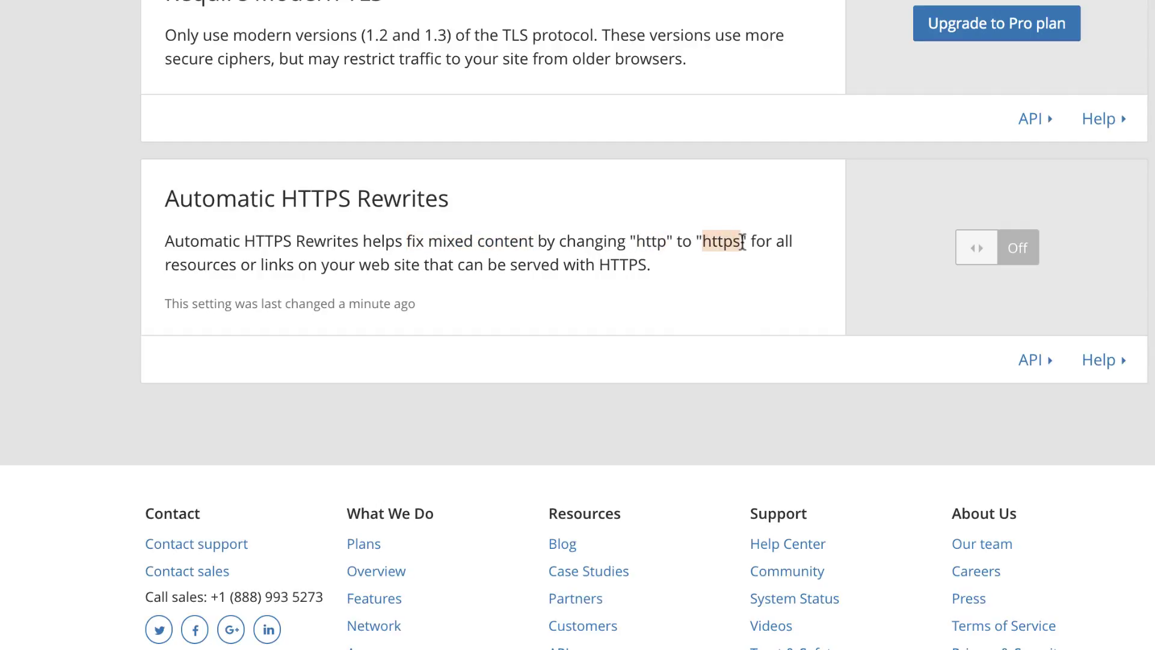
left_click(699, 266)
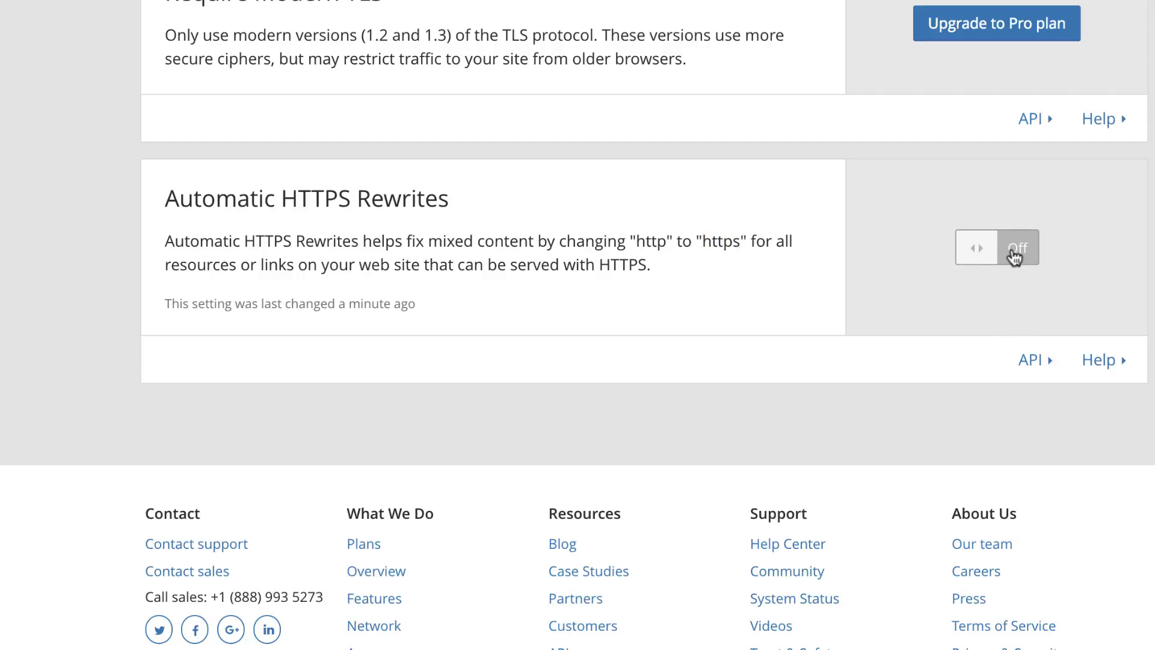
scroll(875, 237, "up", 3)
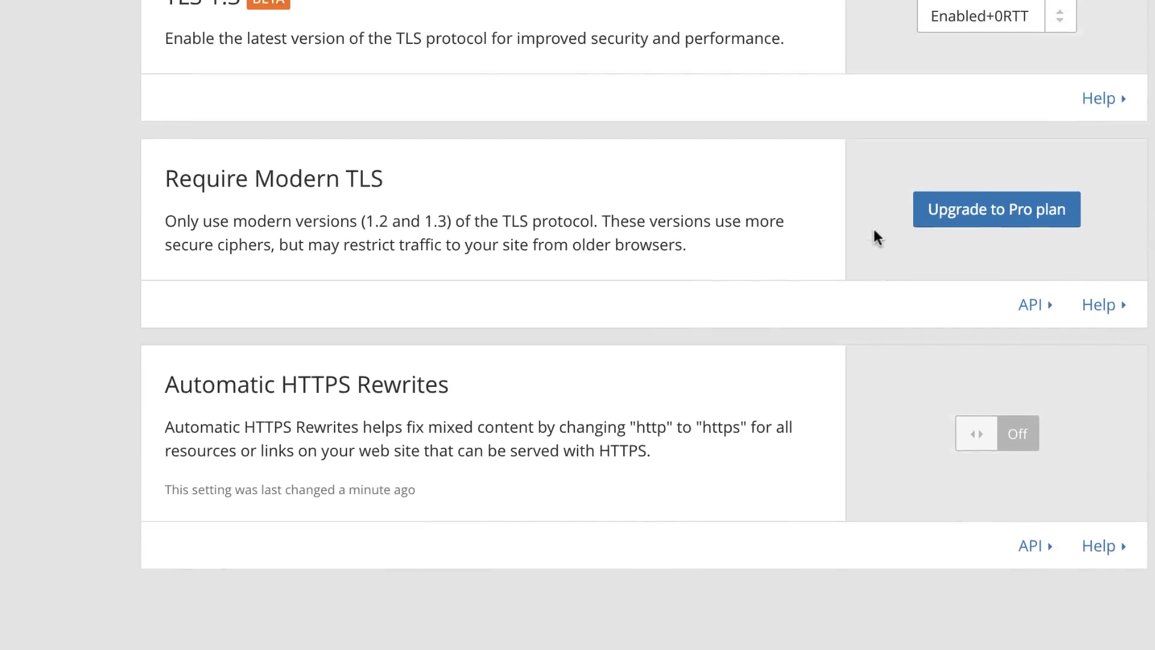
scroll(874, 231, "up", 12)
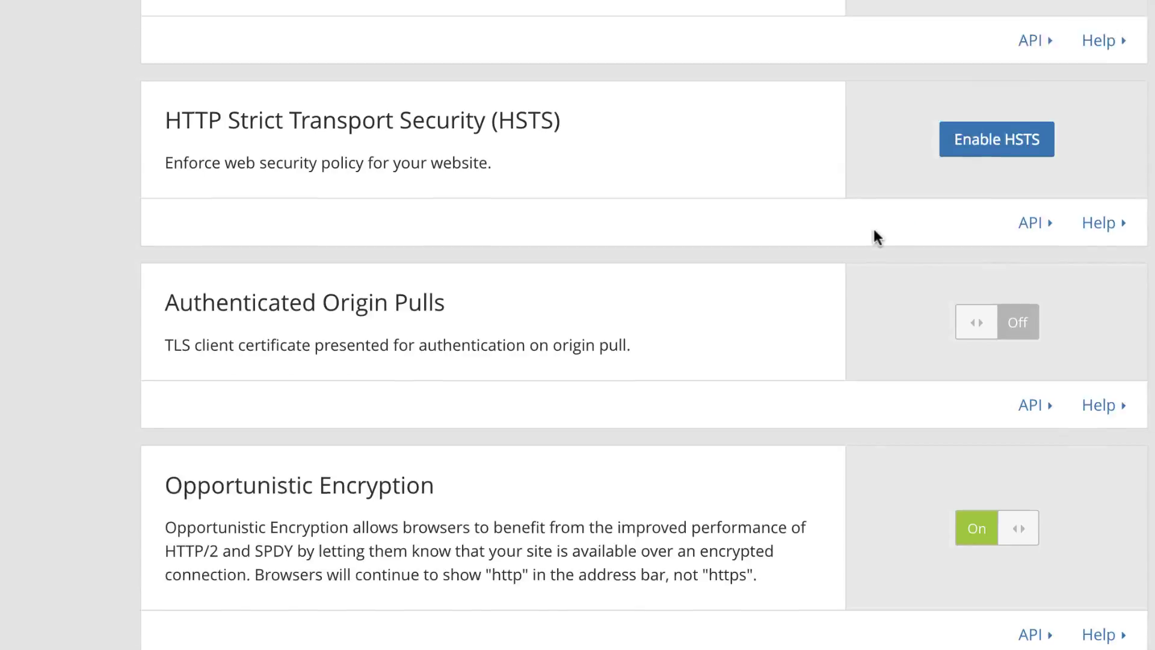
scroll(874, 237, "up", 2)
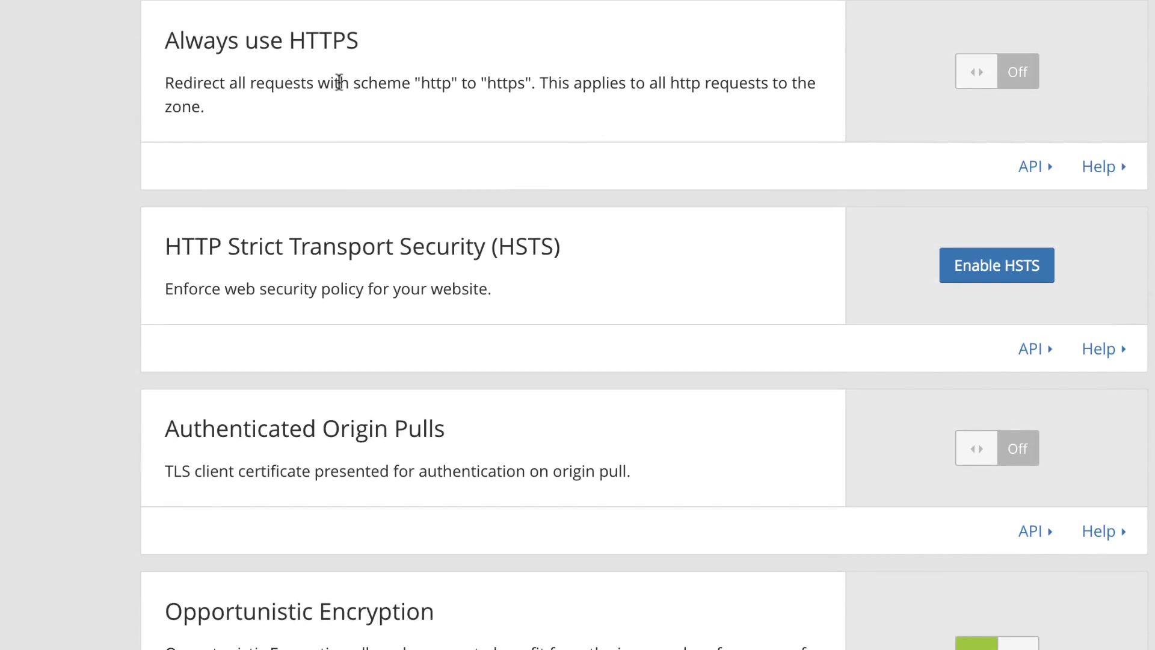
Turn on Always use HTTPS and Automatic HTTPS Rewrites for yurbi.co, then return to the share page.
left_click_drag(204, 84, 364, 81)
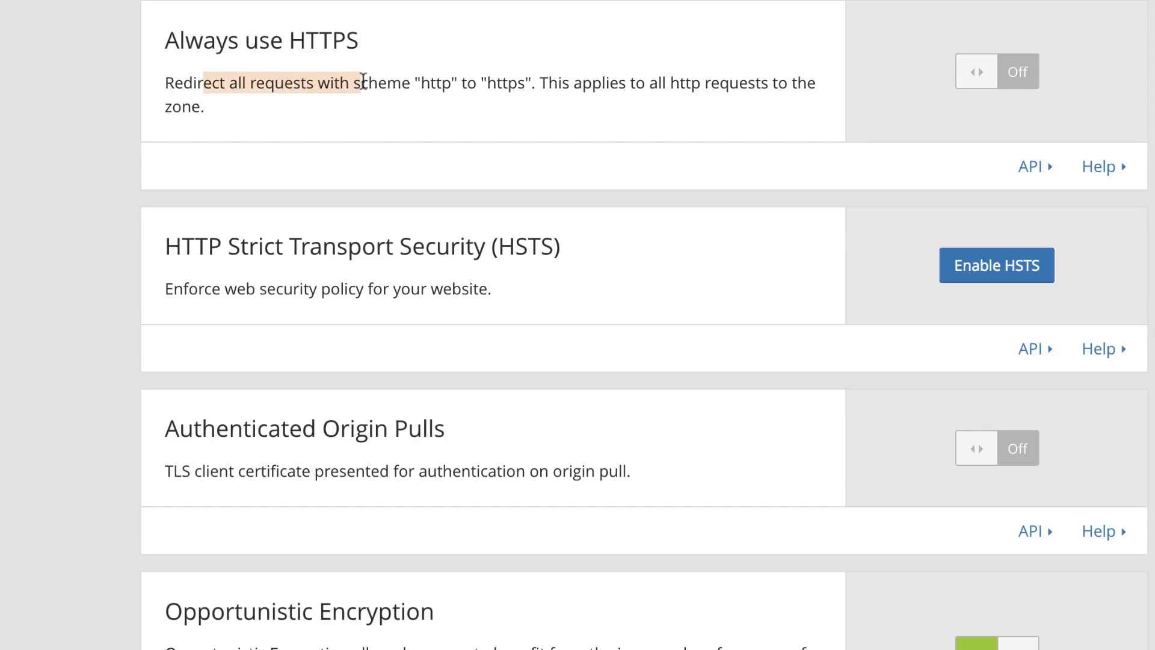
left_click(1023, 70)
scroll(890, 238, "down", 8)
scroll(886, 240, "down", 10)
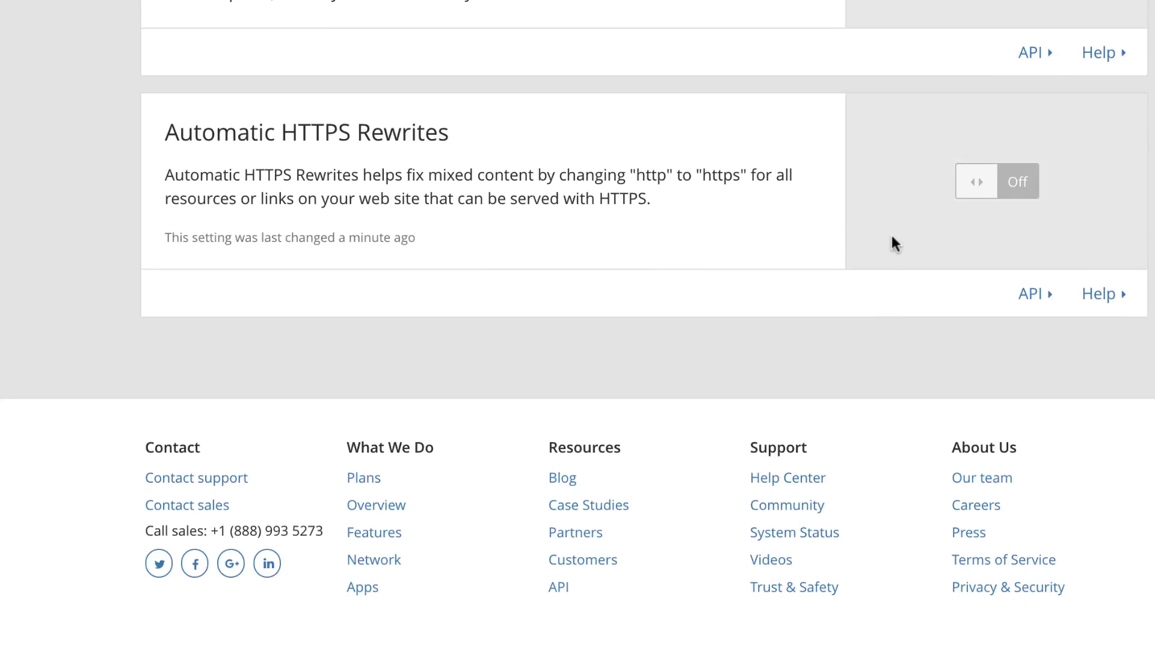
left_click(1005, 200)
scroll(1007, 201, "up", 20)
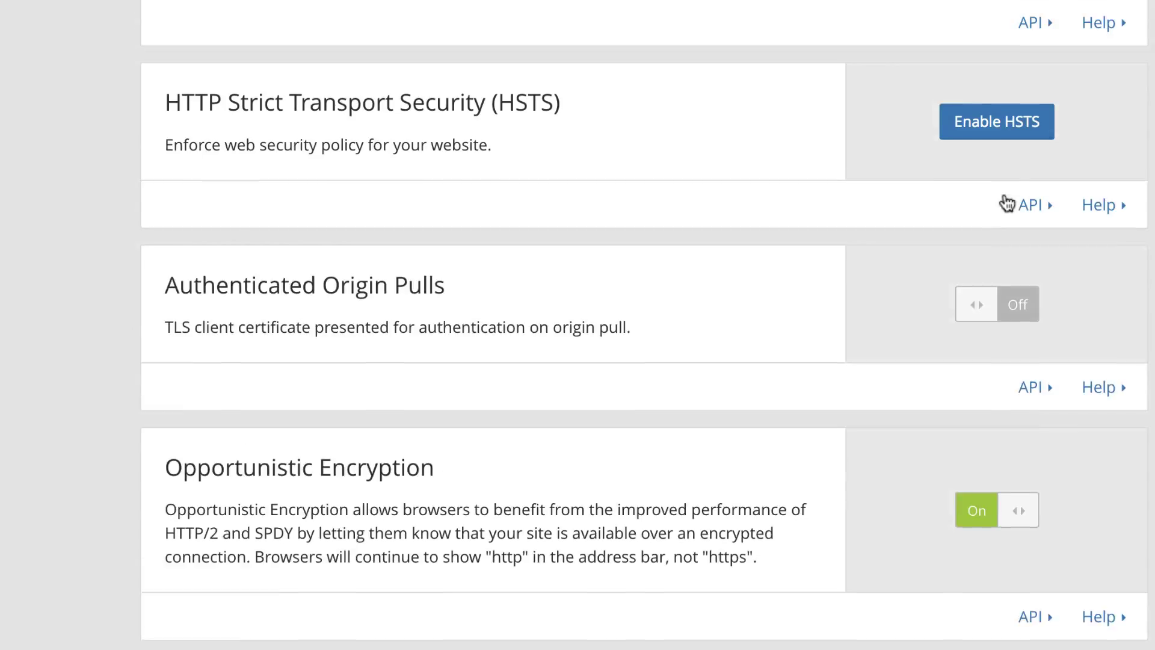
scroll(1007, 201, "up", 3)
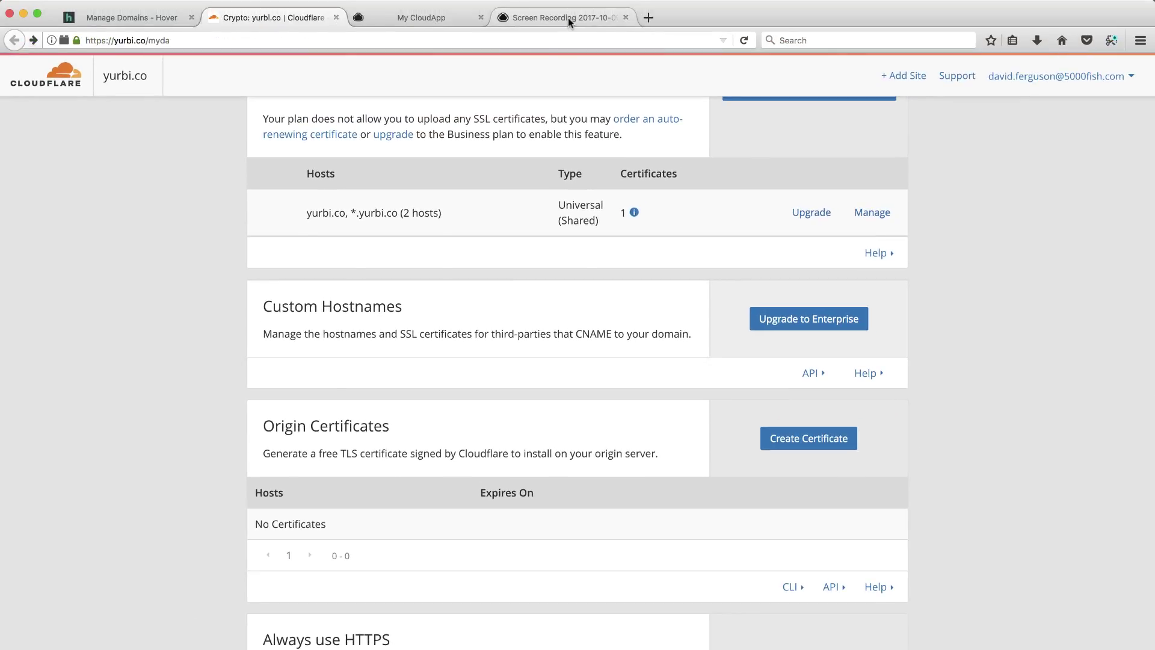
left_click(568, 16)
left_click(744, 41)
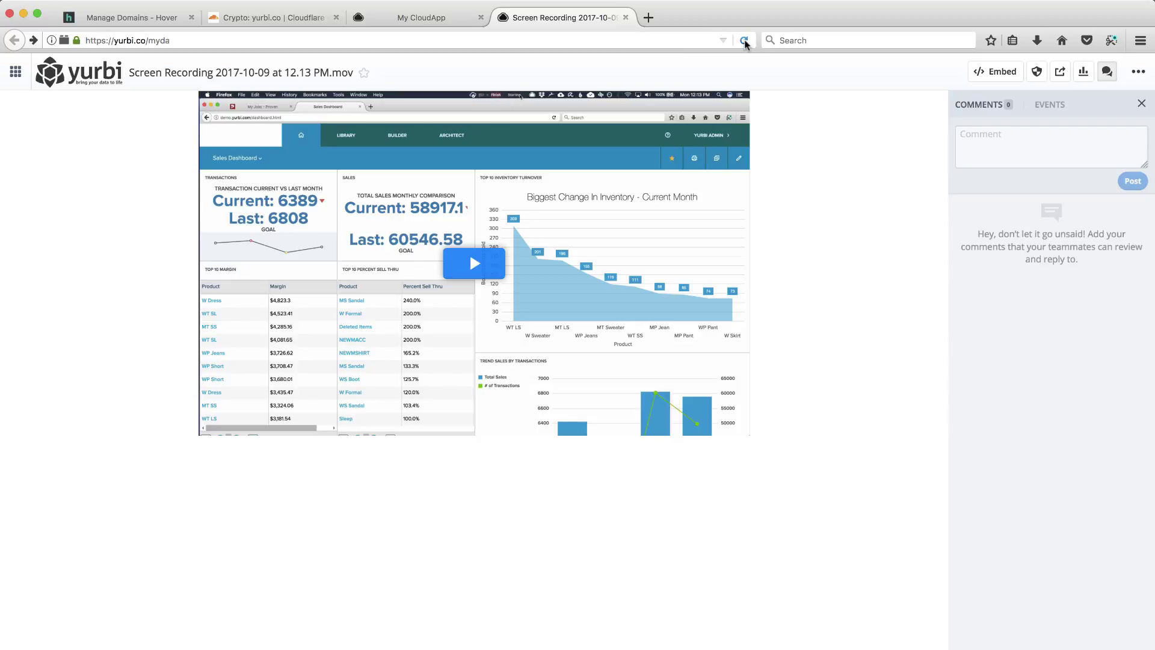